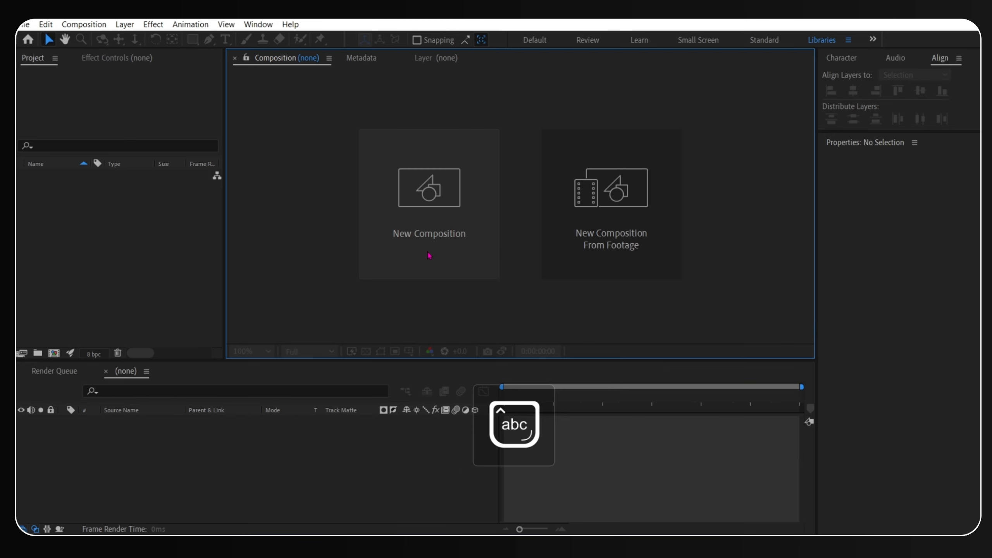
Create a new composition named Text using the Social Media Square 1080x1080, 30 fps preset.
{"action": "left_click", "coordinate": [449, 233]}
{"action": "key", "text": "Caps_Lock"}
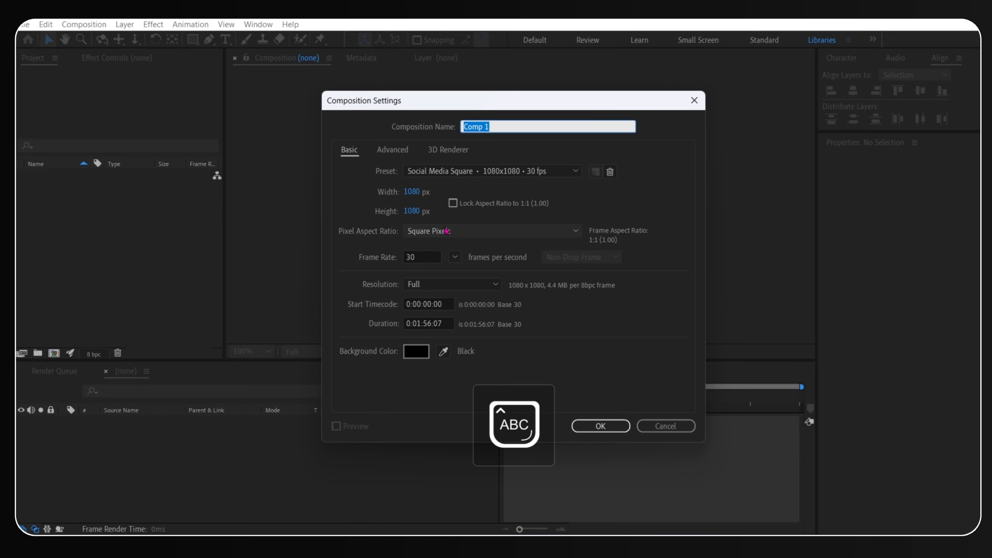
{"action": "type", "text": "T"}
{"action": "key", "text": "Caps_Lock"}
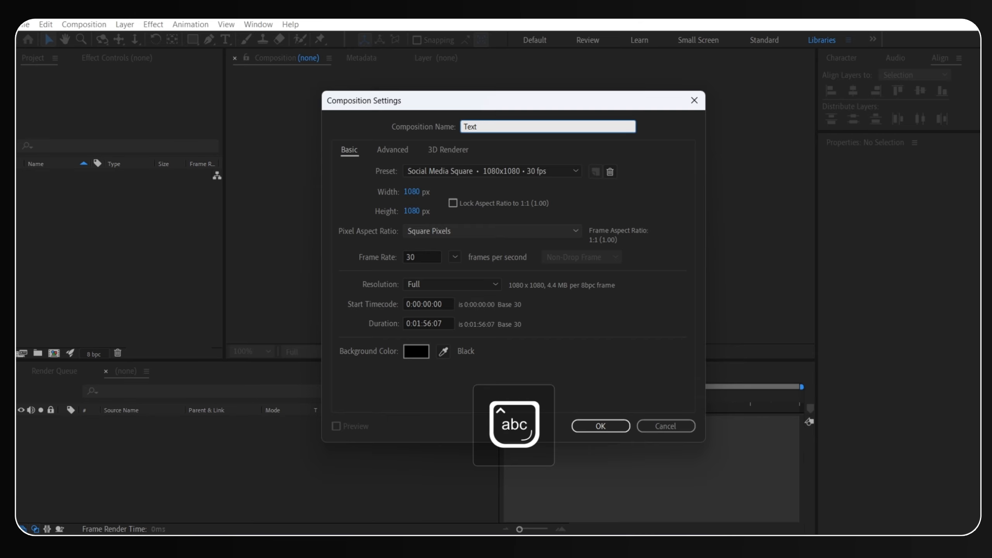
{"action": "type", "text": "ext"}
{"action": "key", "text": "Return"}
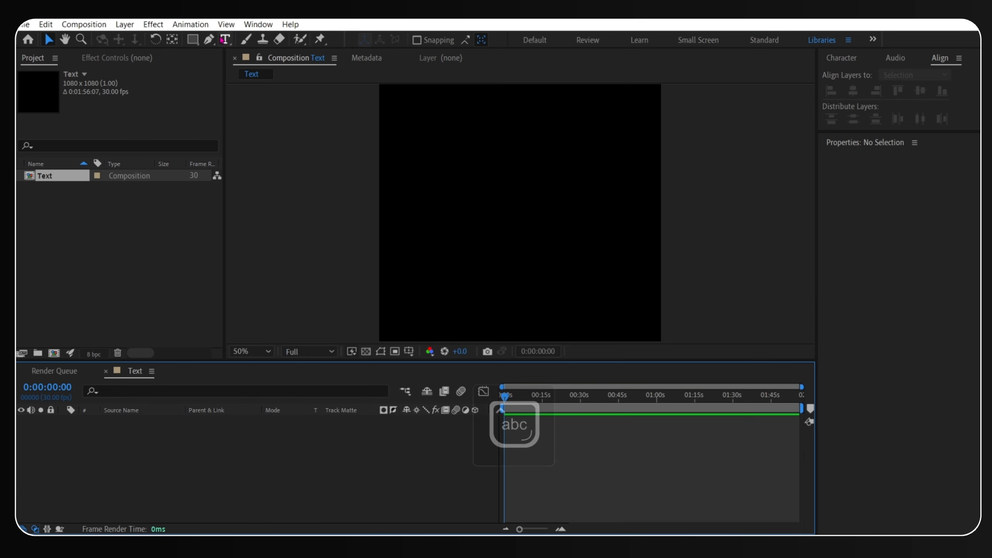
Add a text layer reading "Power" near the middle of the composition.
{"action": "key", "text": "ctrl+t"}
{"action": "left_click", "coordinate": [530, 211]}
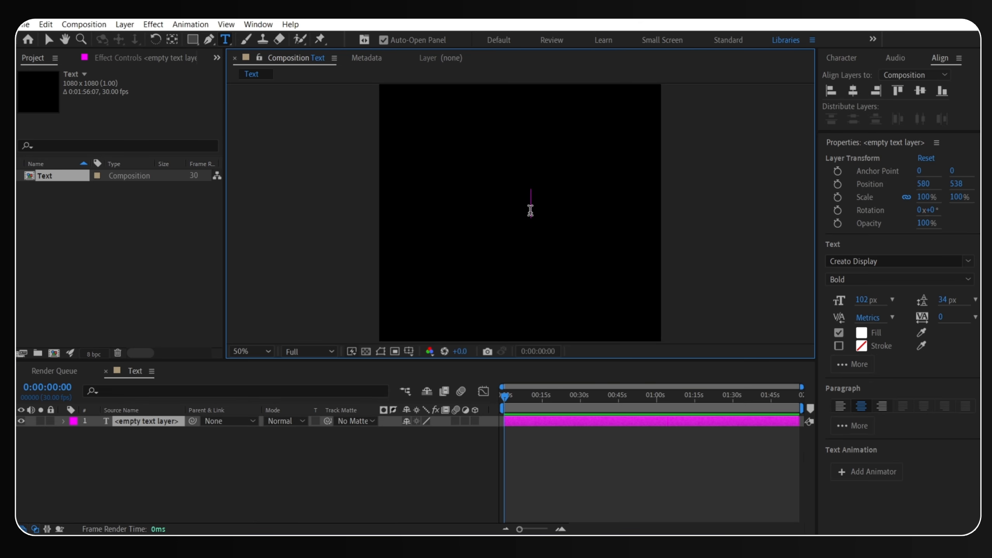
{"action": "key", "text": "Caps_Lock"}
{"action": "type", "text": "P"}
{"action": "key", "text": "Caps_Lock"}
{"action": "type", "text": "ower"}
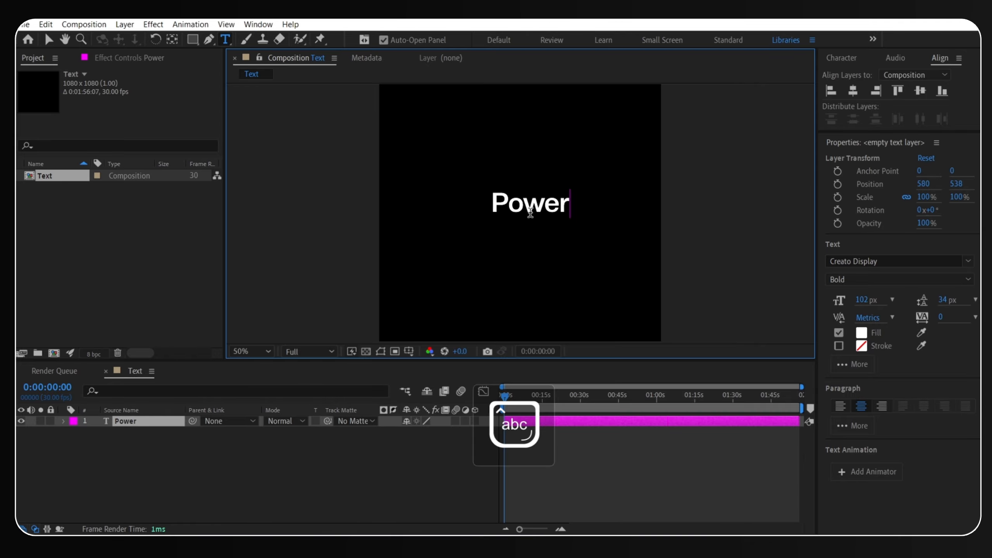
{"action": "key", "text": "Escape"}
{"action": "key", "text": "v"}
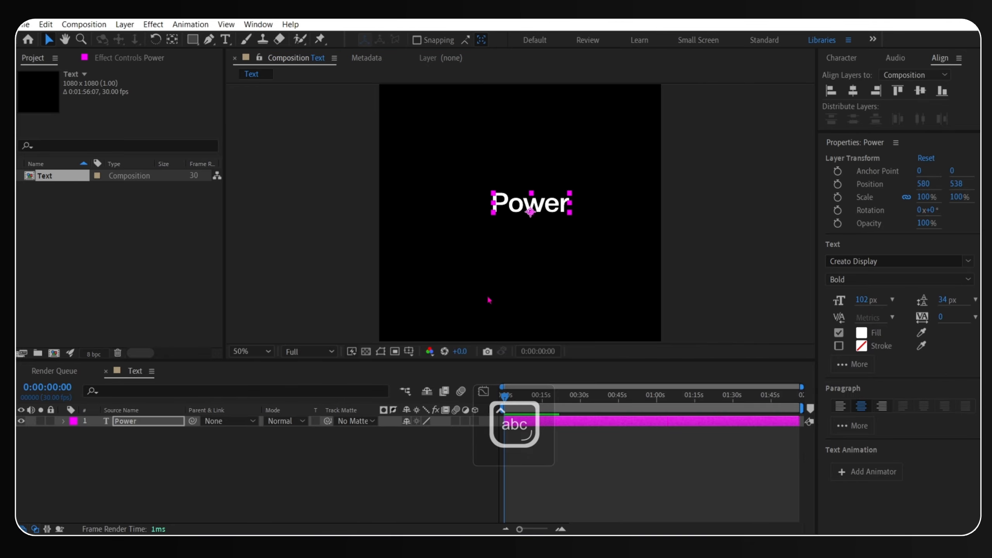
Center the Power text horizontally and vertically in the composition.
{"action": "left_click", "coordinate": [851, 91]}
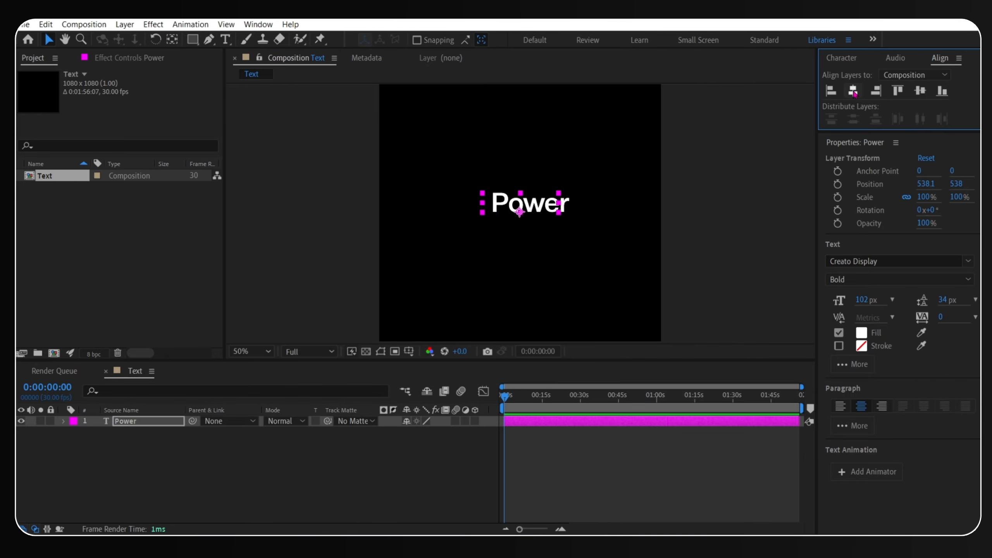
{"action": "left_click", "coordinate": [921, 93]}
{"action": "key", "text": "comma"}
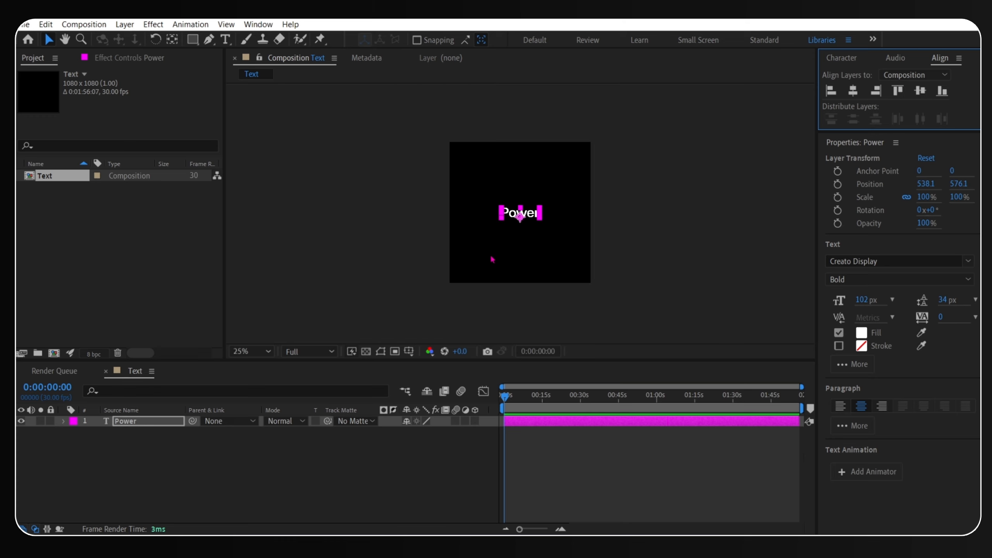
{"action": "key", "text": "period"}
{"action": "key", "text": "comma"}
{"action": "left_click", "coordinate": [258, 25]}
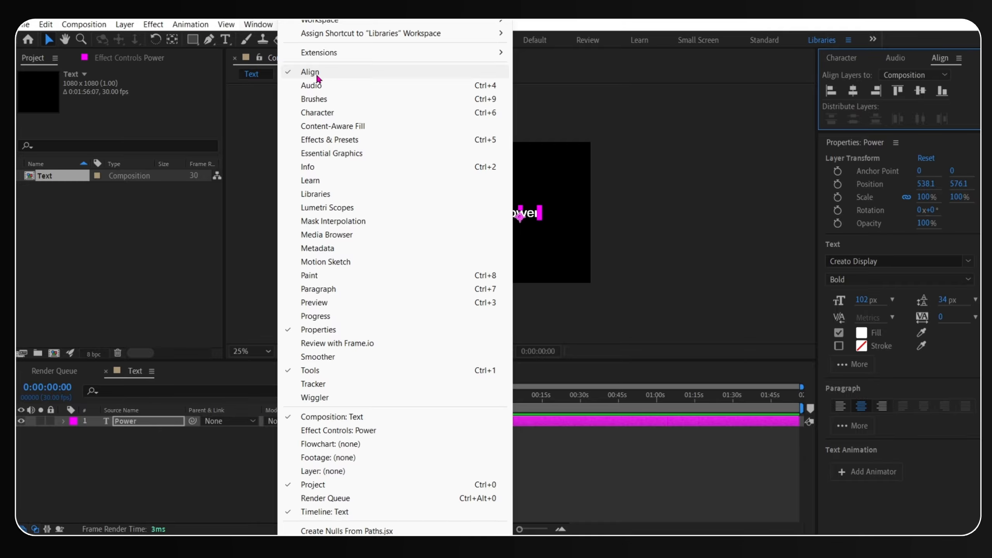
{"action": "left_click", "coordinate": [616, 283]}
{"action": "key", "text": "period"}
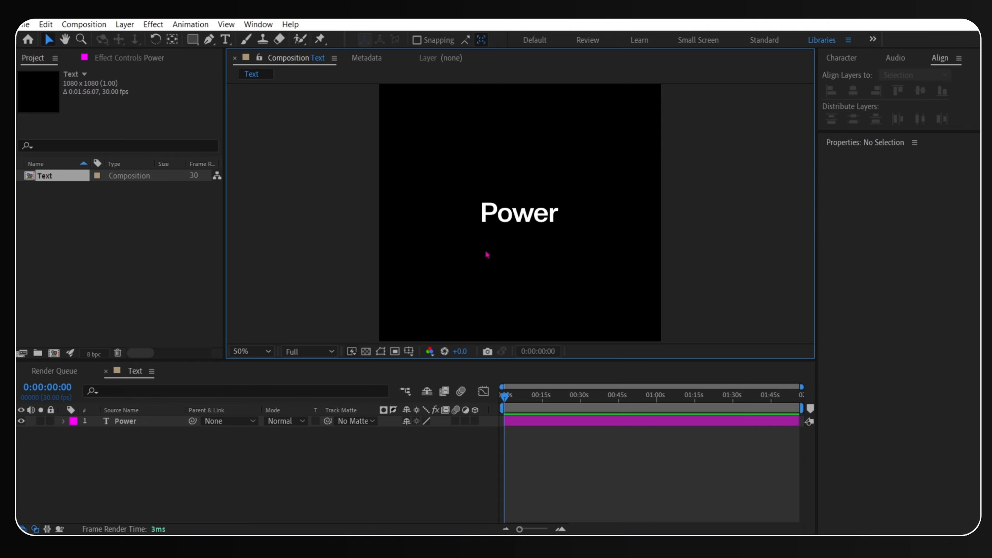
Convert the Power text layer to shape outlines with Create Shapes from Text.
{"action": "left_click", "coordinate": [534, 422]}
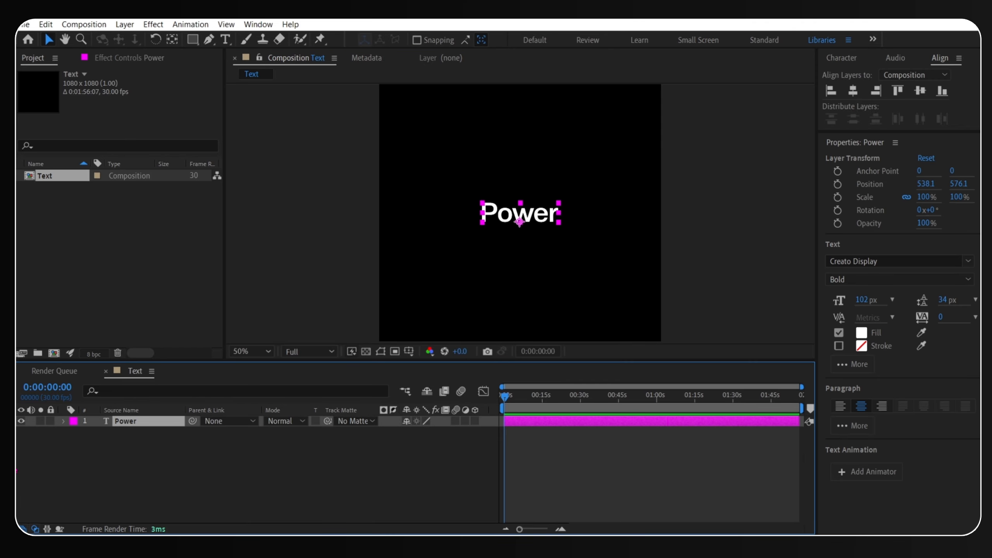
{"action": "right_click", "coordinate": [156, 426]}
{"action": "mouse_move", "coordinate": [195, 308]}
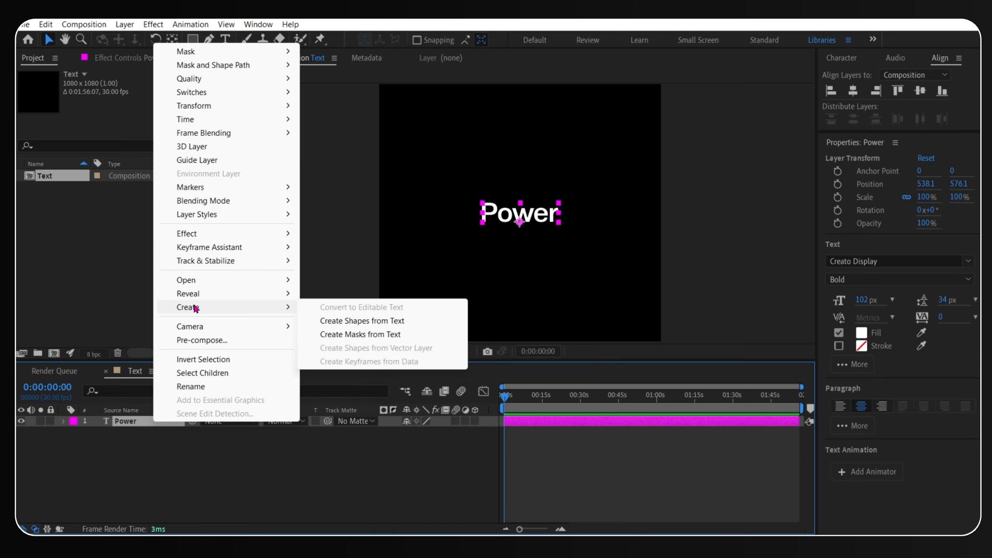
{"action": "left_click", "coordinate": [361, 321]}
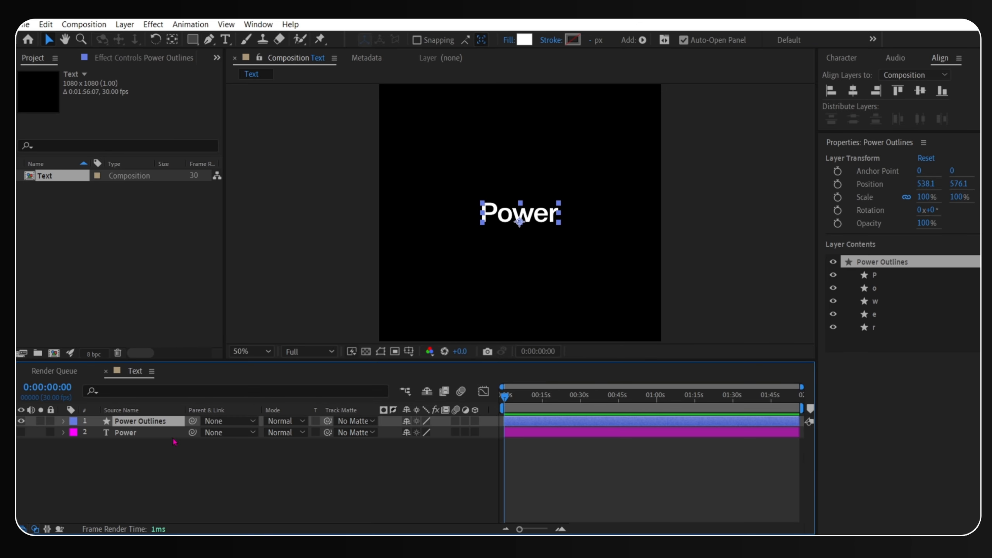
Delete the original Power text layer, leaving only the outlines layer.
{"action": "left_click", "coordinate": [134, 433]}
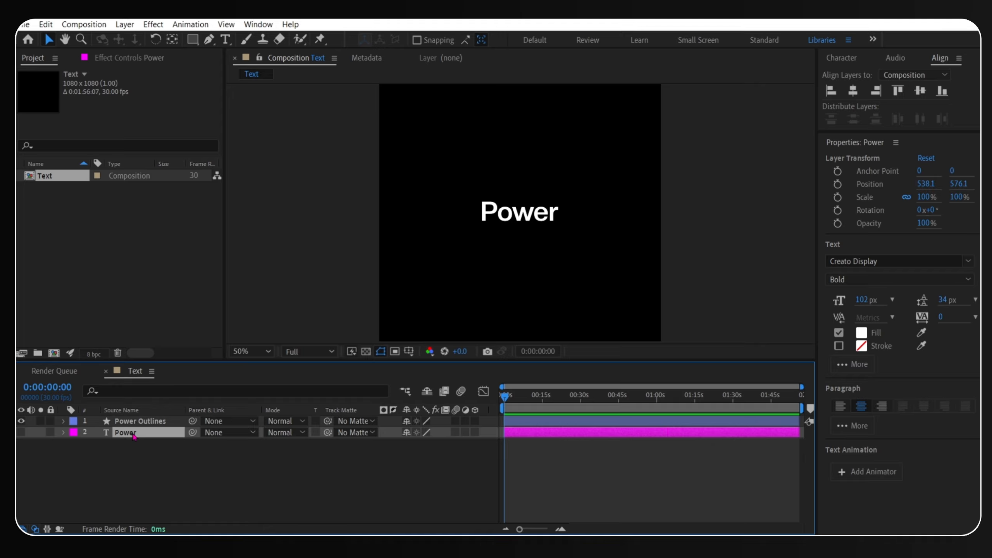
{"action": "left_click", "coordinate": [133, 422]}
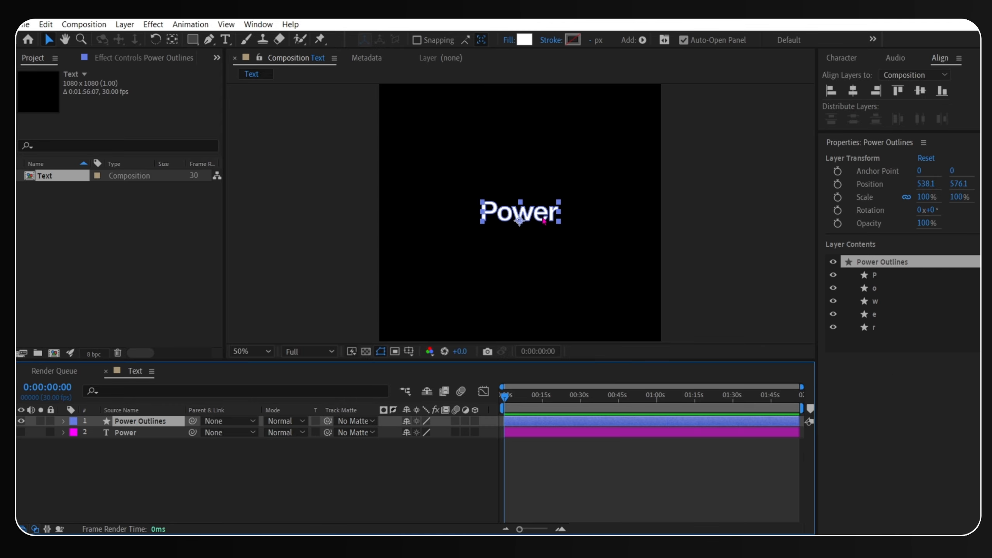
{"action": "left_click", "coordinate": [144, 433]}
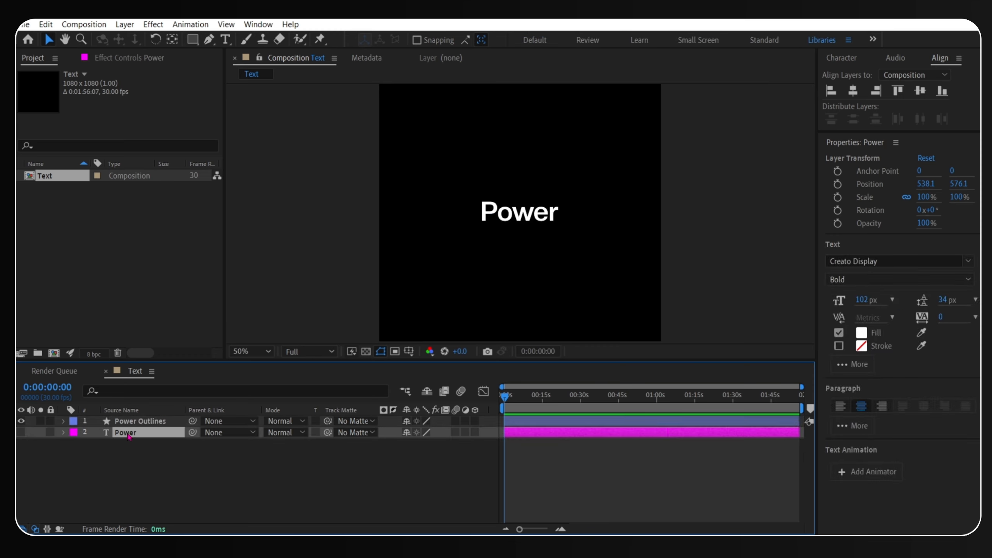
{"action": "key", "text": "Delete"}
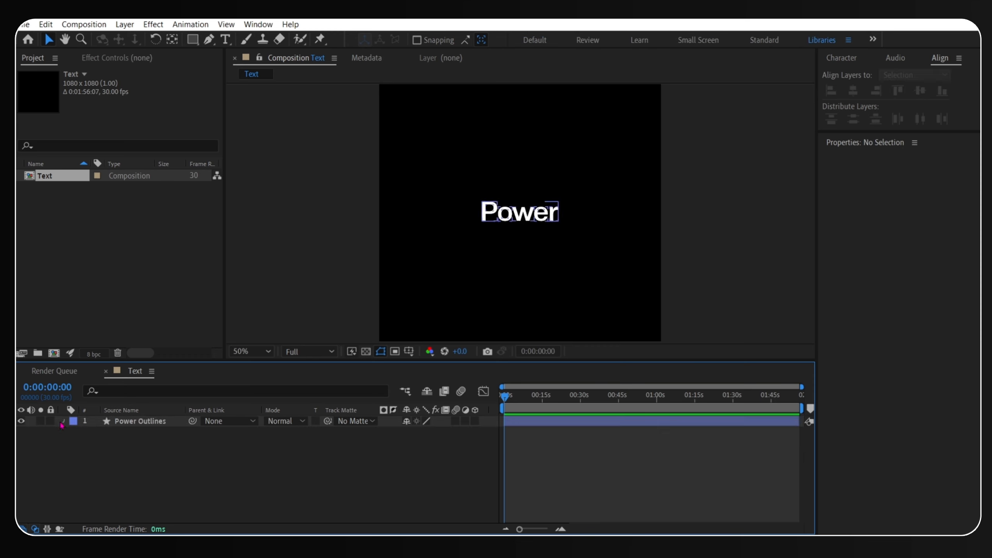
Expand the Power Outlines contents down to the Path property of the letter e's first path.
{"action": "left_click", "coordinate": [63, 421]}
{"action": "left_click", "coordinate": [76, 433]}
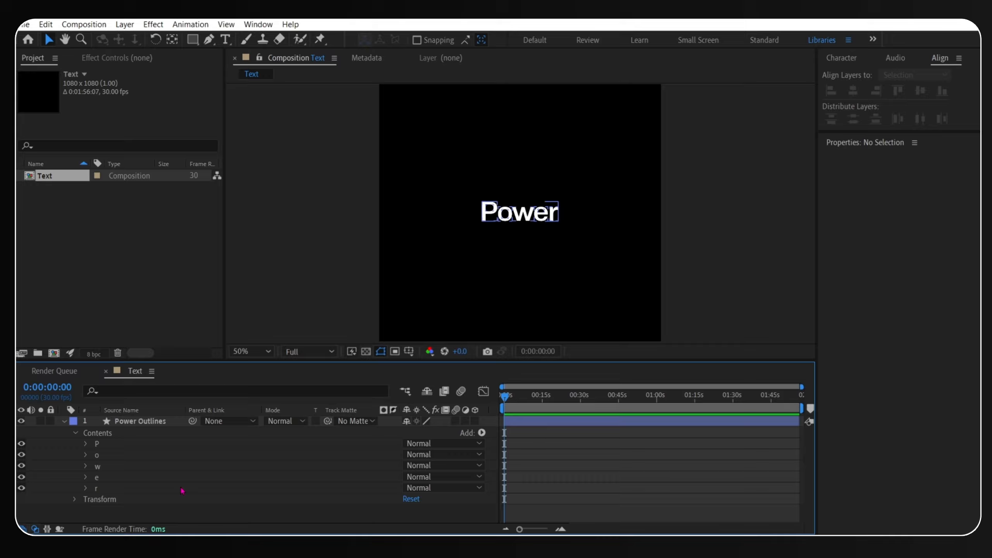
{"action": "left_click", "coordinate": [96, 477]}
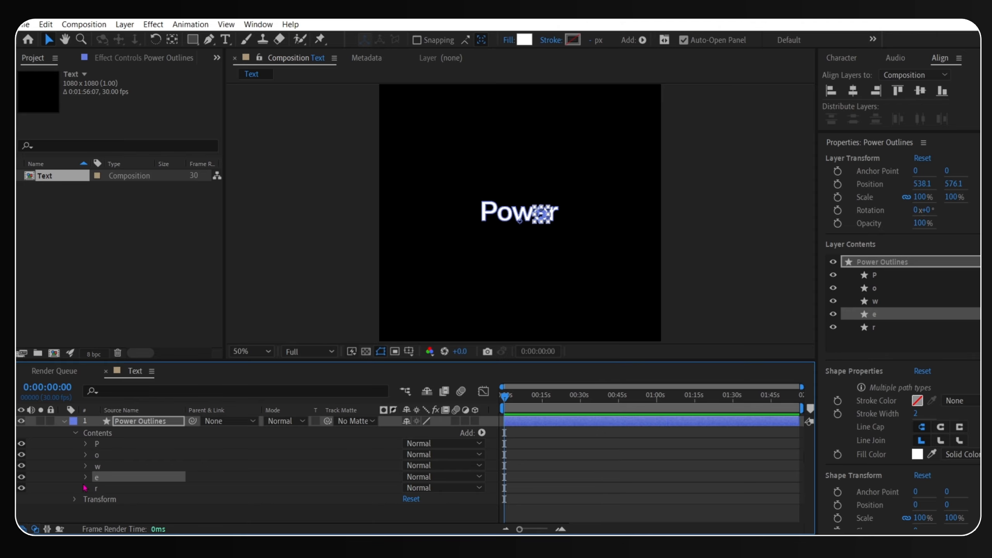
{"action": "left_click", "coordinate": [85, 477]}
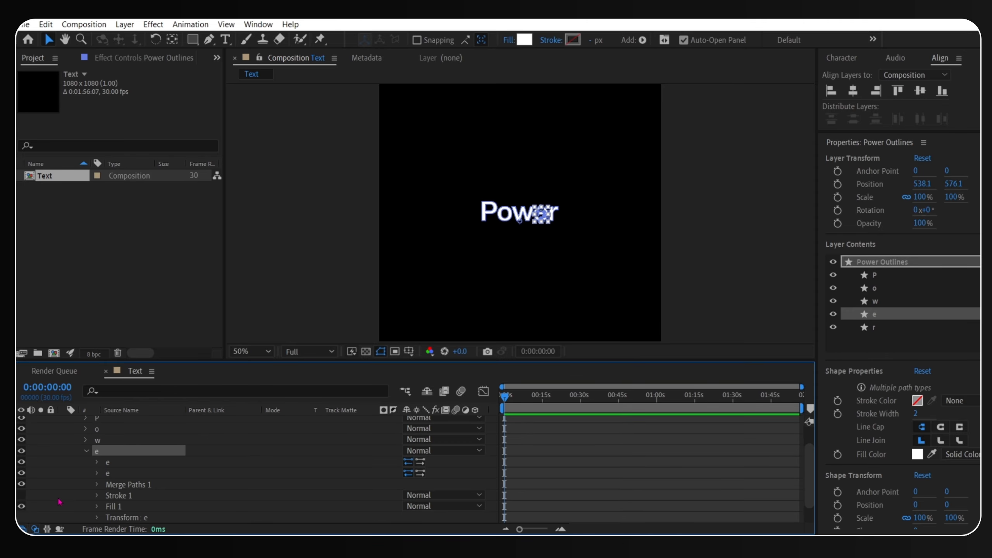
{"action": "left_click", "coordinate": [97, 462]}
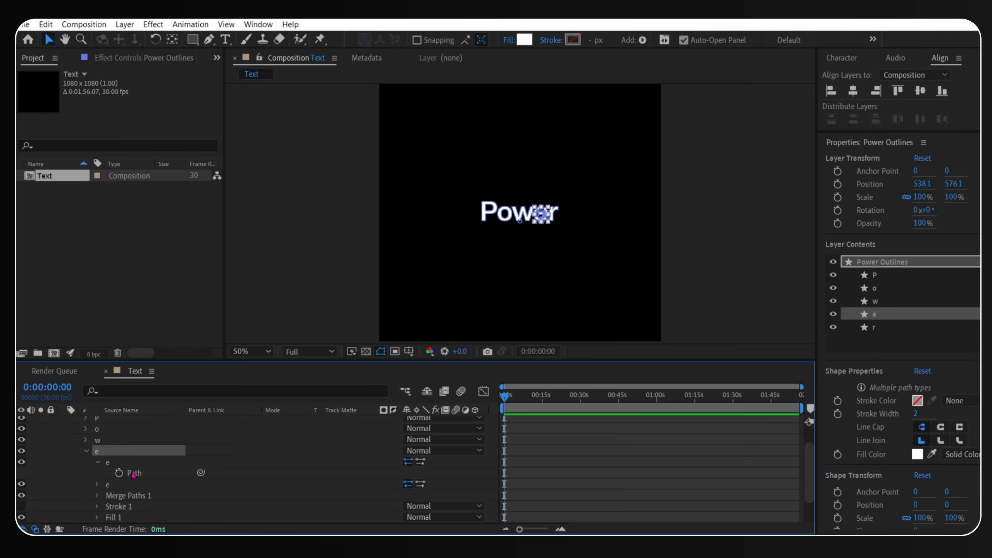
Select the first path of the letter e and set a Path keyframe at 0:00:00:00.
{"action": "scroll", "coordinate": [551, 215], "scroll_direction": "up", "scroll_amount": 4}
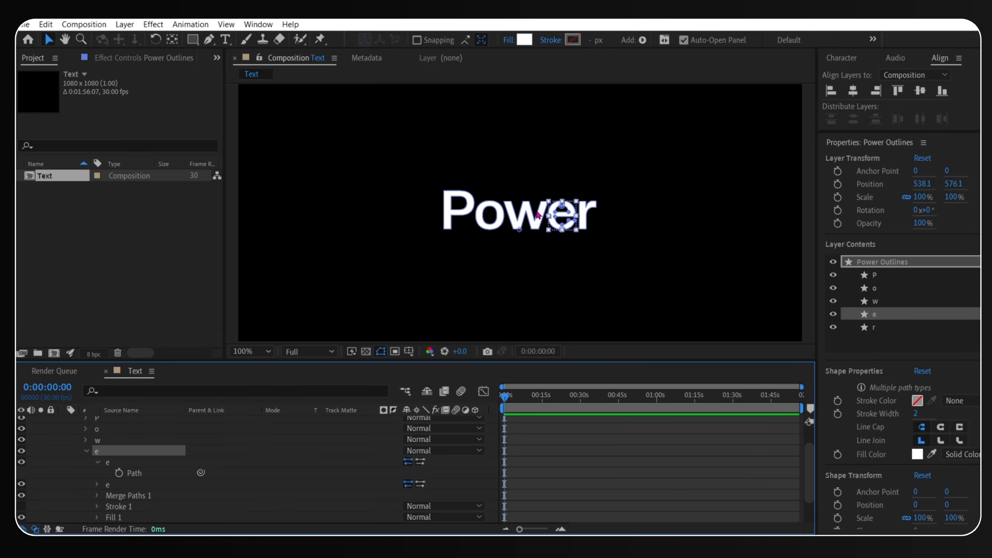
{"action": "left_click_drag", "start_coordinate": [571, 261], "coordinate": [551, 266]}
{"action": "left_click", "coordinate": [577, 304]}
{"action": "left_click", "coordinate": [561, 233]}
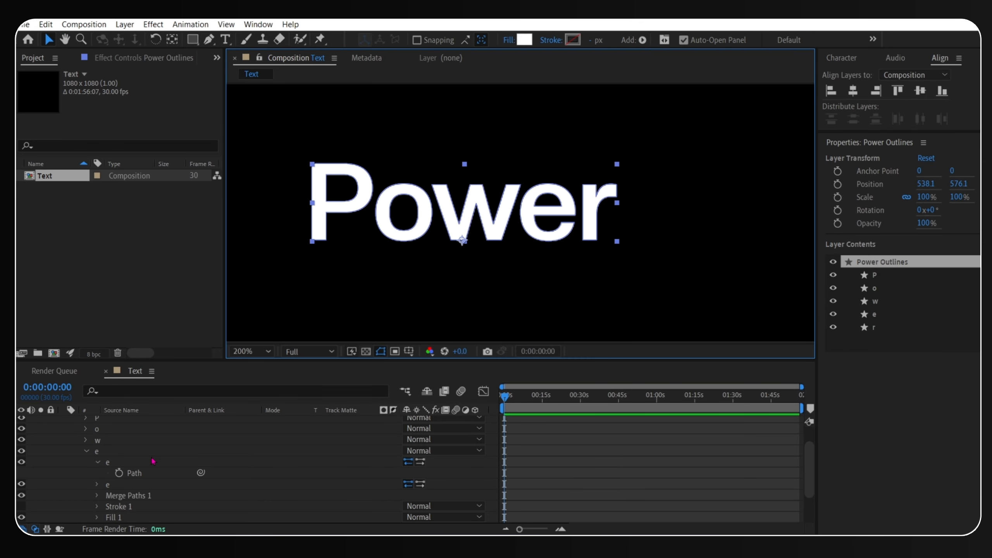
{"action": "left_click", "coordinate": [111, 463]}
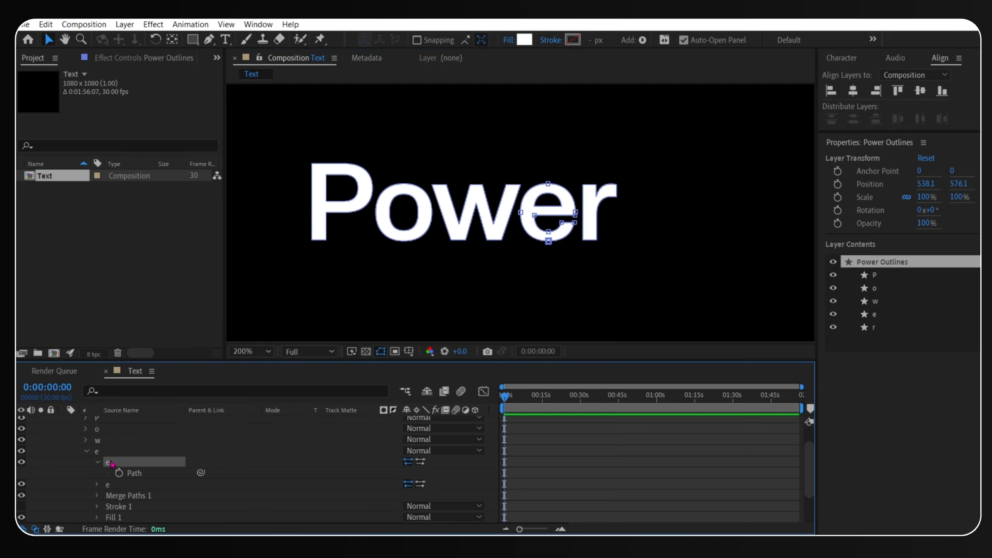
{"action": "scroll", "coordinate": [600, 231], "scroll_direction": "up", "scroll_amount": 3}
{"action": "scroll", "coordinate": [595, 236], "scroll_direction": "down", "scroll_amount": 2}
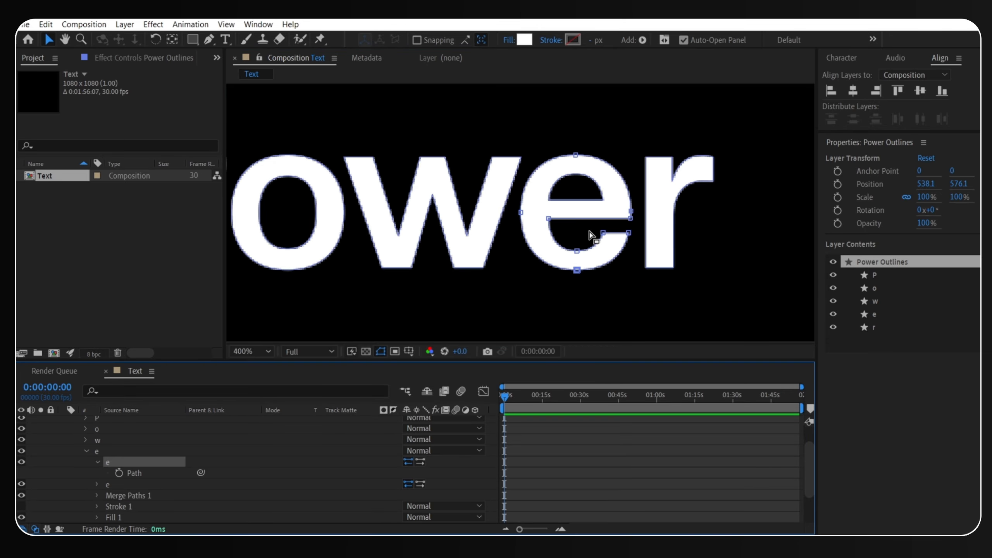
{"action": "left_click_drag", "start_coordinate": [594, 239], "coordinate": [496, 224]}
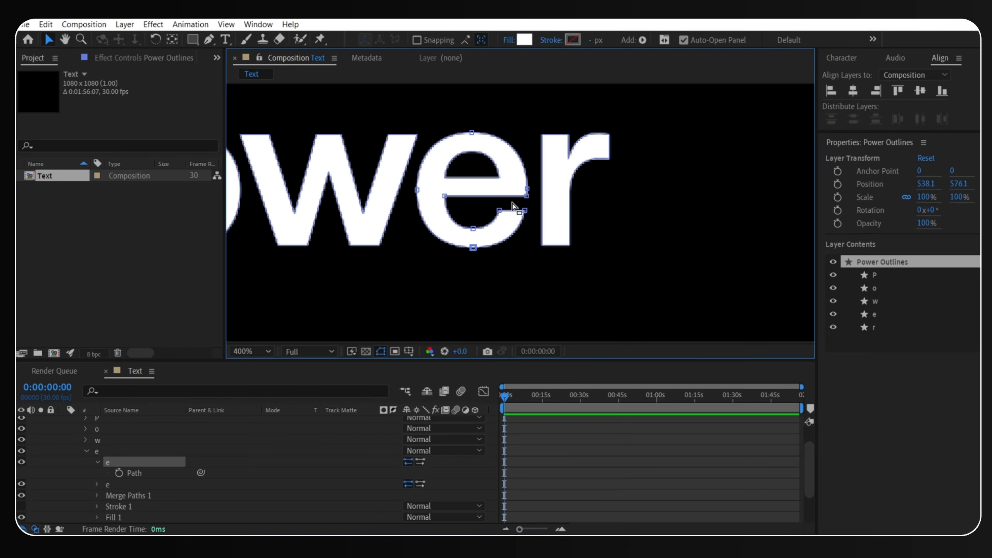
{"action": "scroll", "coordinate": [528, 215], "scroll_direction": "up", "scroll_amount": 2}
{"action": "scroll", "coordinate": [527, 217], "scroll_direction": "down", "scroll_amount": 1}
{"action": "left_click", "coordinate": [118, 472]}
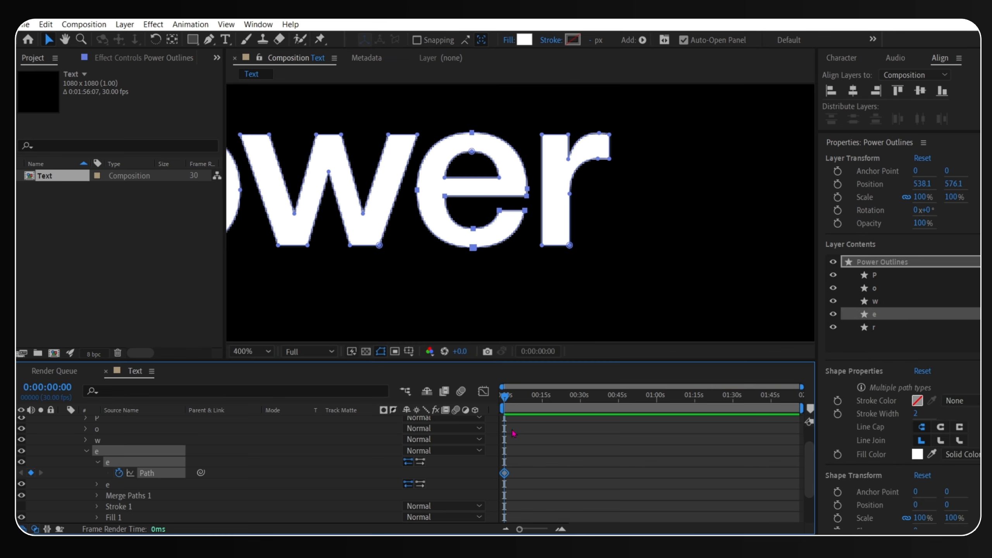
At 0:00:07:13, stretch the open lower tail of the e far out beyond the letter r.
{"action": "left_click_drag", "start_coordinate": [528, 213], "coordinate": [816, 238]}
{"action": "key", "text": "space"}
{"action": "left_click_drag", "start_coordinate": [615, 253], "coordinate": [525, 250]}
{"action": "mouse_move", "coordinate": [350, 214]}
{"action": "left_mouse_down"}
{"action": "mouse_move", "coordinate": [389, 229]}
{"action": "mouse_move", "coordinate": [731, 226]}
{"action": "left_mouse_up"}
{"action": "scroll", "coordinate": [742, 253], "scroll_direction": "up", "scroll_amount": 1}
{"action": "key", "text": "space"}
{"action": "left_click_drag", "start_coordinate": [574, 241], "coordinate": [241, 205]}
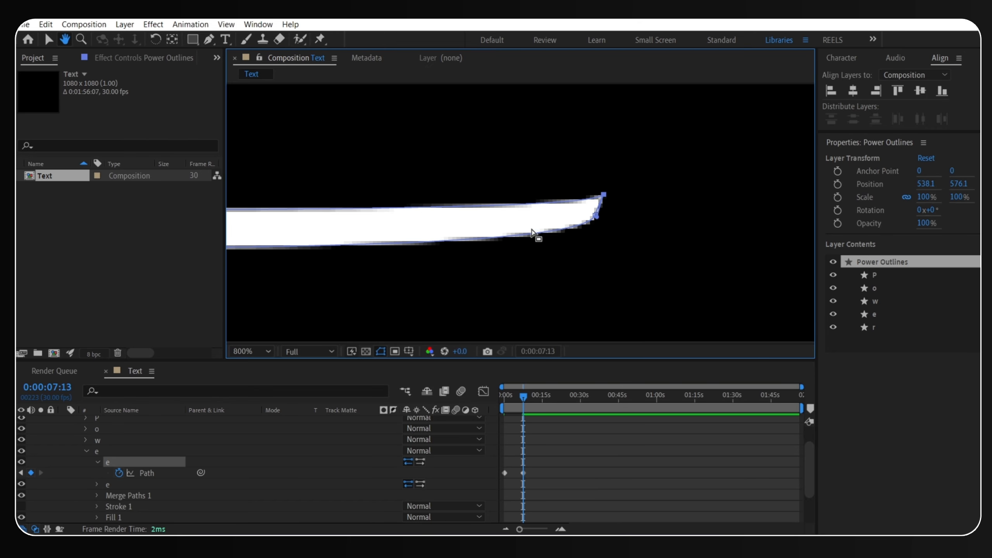
Reshape the end points of the e's stretched tail to give it straight edges and a squared-off tip.
{"action": "mouse_move", "coordinate": [591, 217]}
{"action": "left_mouse_down"}
{"action": "mouse_move", "coordinate": [596, 226]}
{"action": "mouse_move", "coordinate": [601, 201]}
{"action": "mouse_move", "coordinate": [604, 232]}
{"action": "left_mouse_up"}
{"action": "left_click_drag", "start_coordinate": [591, 272], "coordinate": [605, 233]}
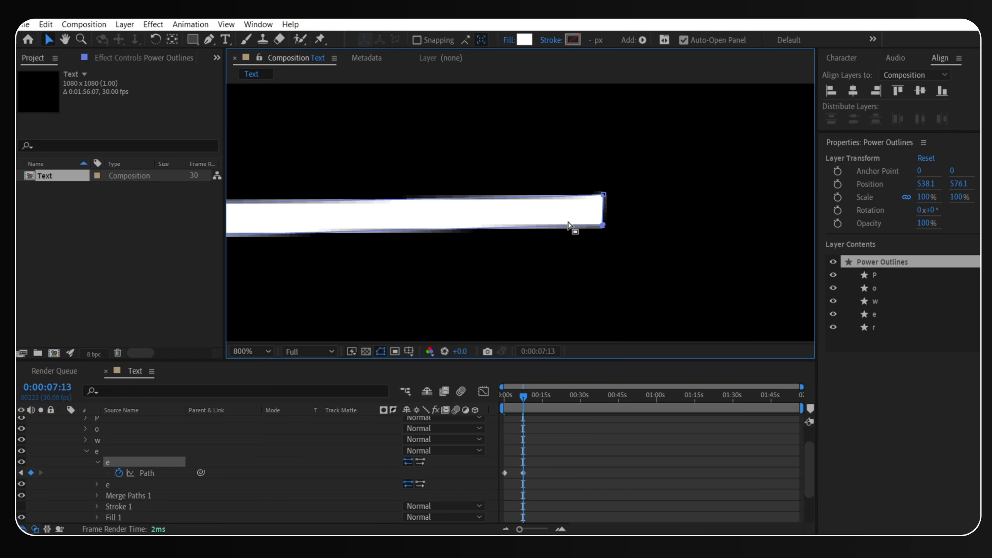
{"action": "left_click_drag", "start_coordinate": [550, 203], "coordinate": [648, 207]}
{"action": "scroll", "coordinate": [602, 226], "scroll_direction": "down", "scroll_amount": 2}
{"action": "left_click_drag", "start_coordinate": [484, 230], "coordinate": [514, 235]}
{"action": "scroll", "coordinate": [513, 235], "scroll_direction": "up", "scroll_amount": 1}
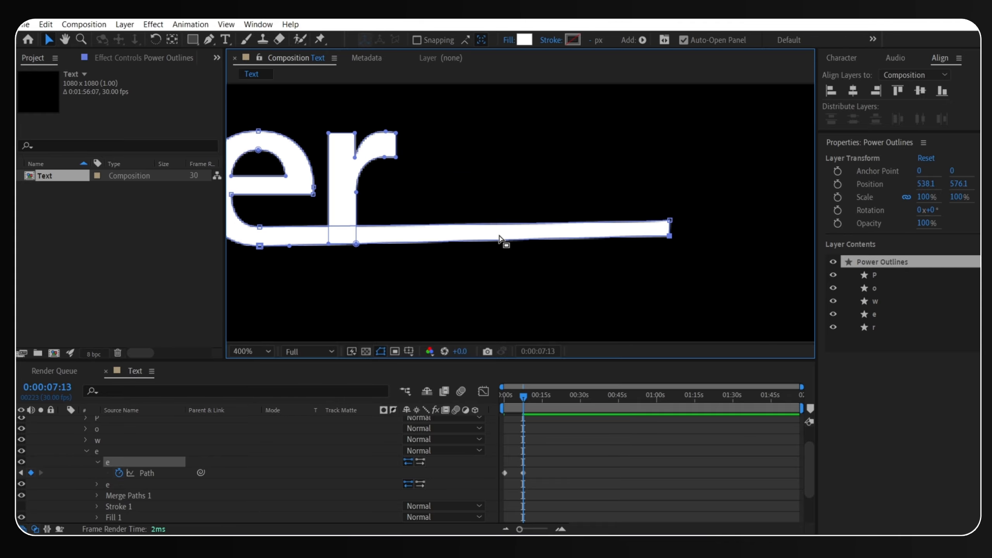
Reselect the e's first path and lower the two end points of its tail so the stroke runs level along the baseline.
{"action": "left_click", "coordinate": [675, 243]}
{"action": "left_click", "coordinate": [664, 231]}
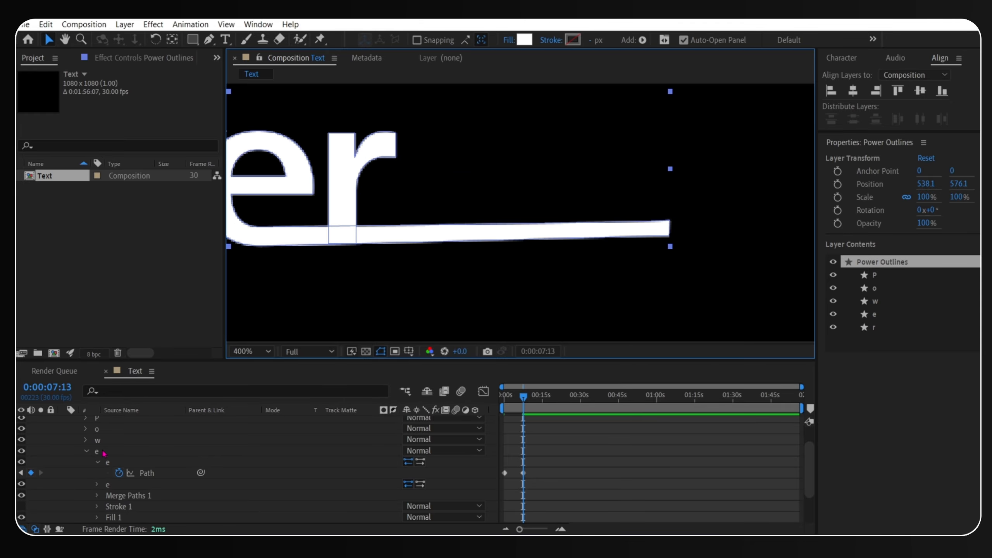
{"action": "left_click", "coordinate": [120, 465]}
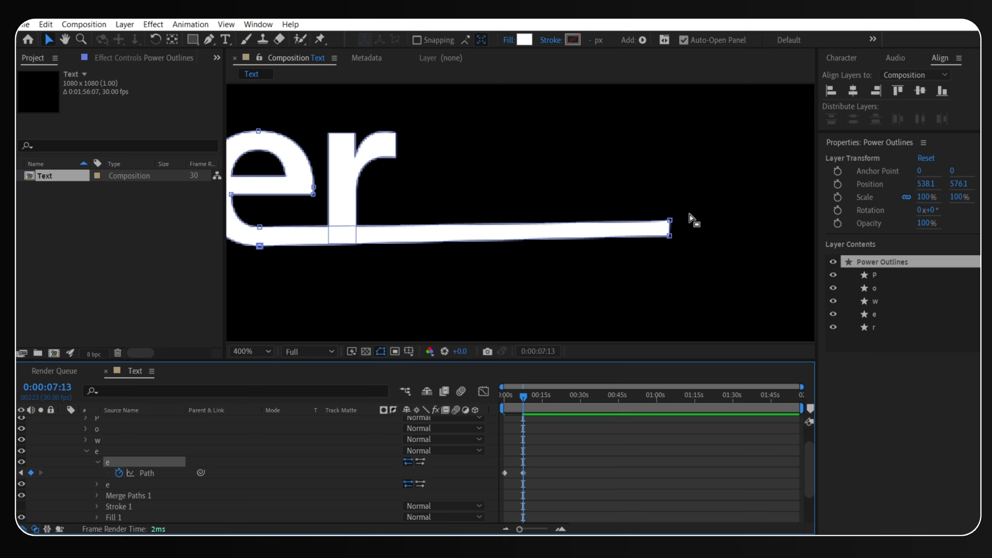
{"action": "left_click_drag", "start_coordinate": [669, 228], "coordinate": [670, 245]}
{"action": "key", "text": "ctrl+z"}
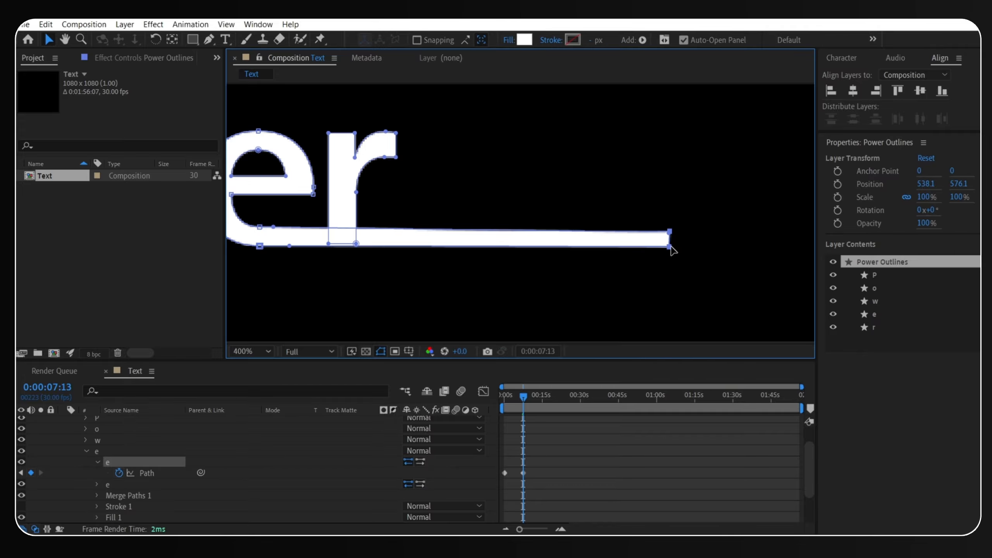
{"action": "scroll", "coordinate": [654, 231], "scroll_direction": "down", "scroll_amount": 1}
{"action": "left_click_drag", "start_coordinate": [434, 225], "coordinate": [512, 226]}
{"action": "scroll", "coordinate": [649, 229], "scroll_direction": "up", "scroll_amount": 1}
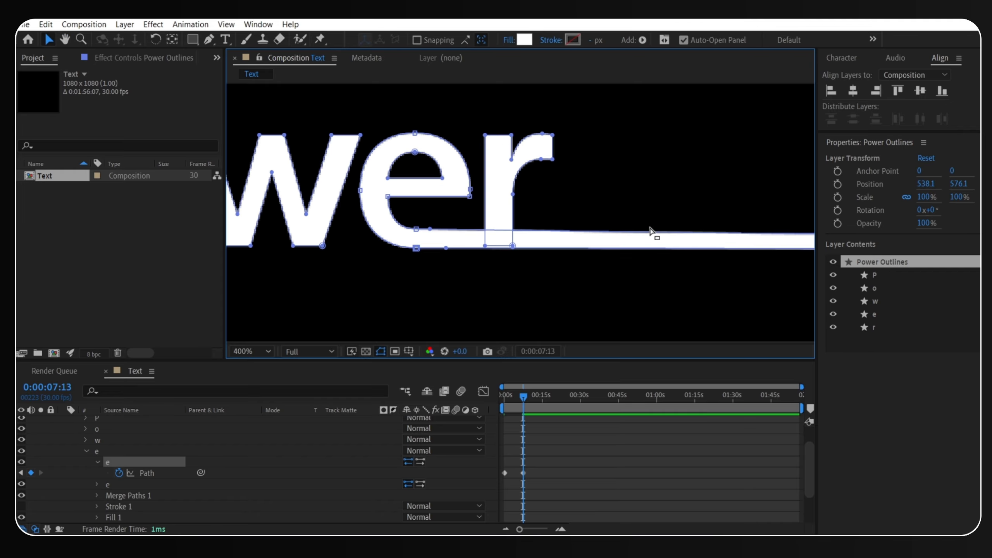
{"action": "left_click_drag", "start_coordinate": [727, 244], "coordinate": [334, 232]}
{"action": "key", "text": "v"}
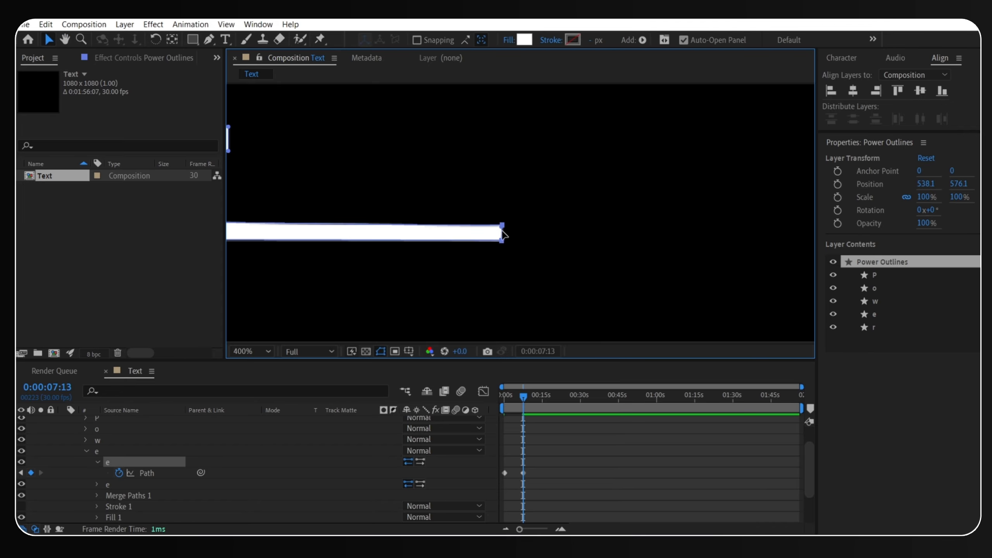
Pull the squared-off tip of the e's tail farther out beyond the letter r.
{"action": "left_click_drag", "start_coordinate": [502, 231], "coordinate": [563, 227]}
{"action": "scroll", "coordinate": [559, 223], "scroll_direction": "down", "scroll_amount": 2}
{"action": "scroll", "coordinate": [520, 234], "scroll_direction": "up", "scroll_amount": 1}
{"action": "scroll", "coordinate": [542, 228], "scroll_direction": "up", "scroll_amount": 1}
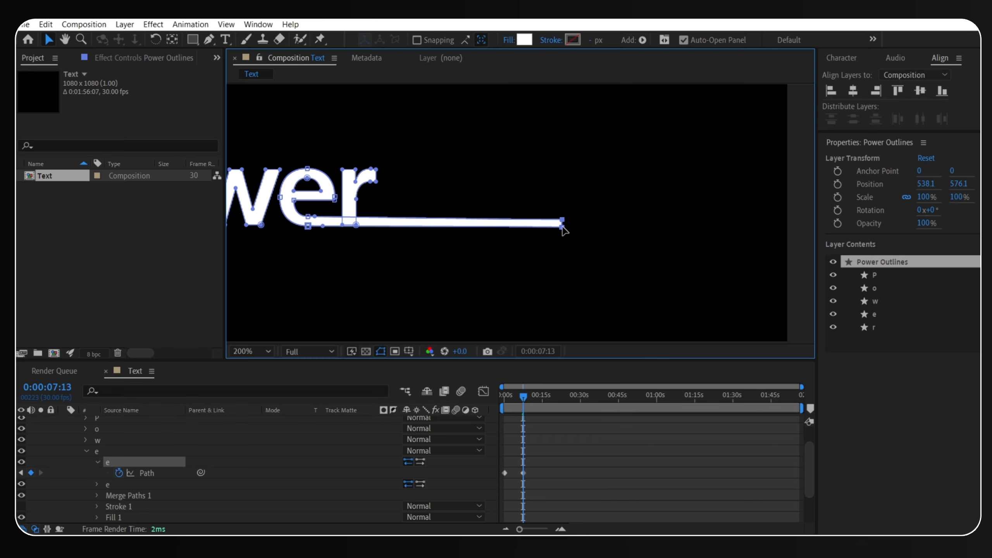
{"action": "scroll", "coordinate": [562, 227], "scroll_direction": "down", "scroll_amount": 1}
{"action": "left_click_drag", "start_coordinate": [487, 234], "coordinate": [532, 240]}
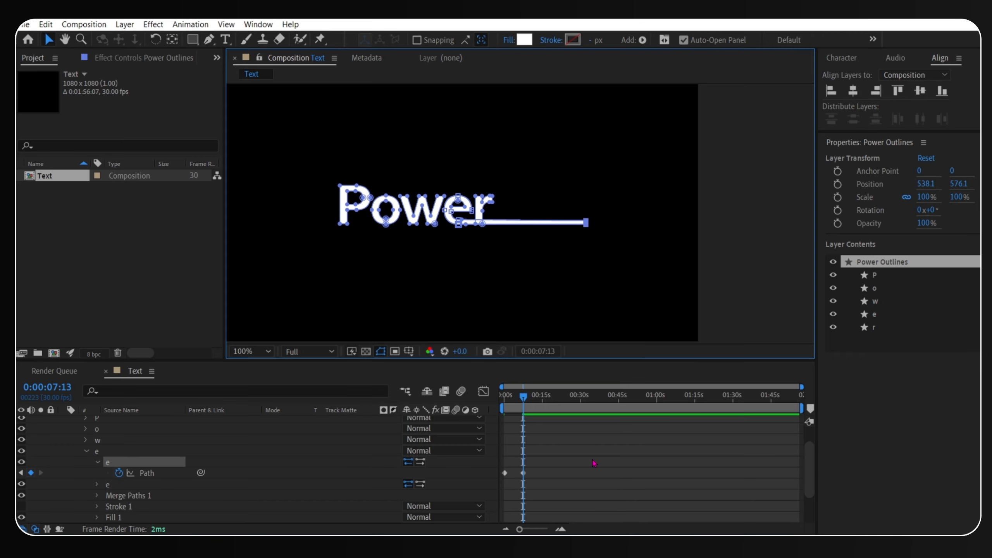
Deselect the layer and scrub through the timeline to check how the e's tail stretches out between the Path keyframes.
{"action": "left_click", "coordinate": [592, 460]}
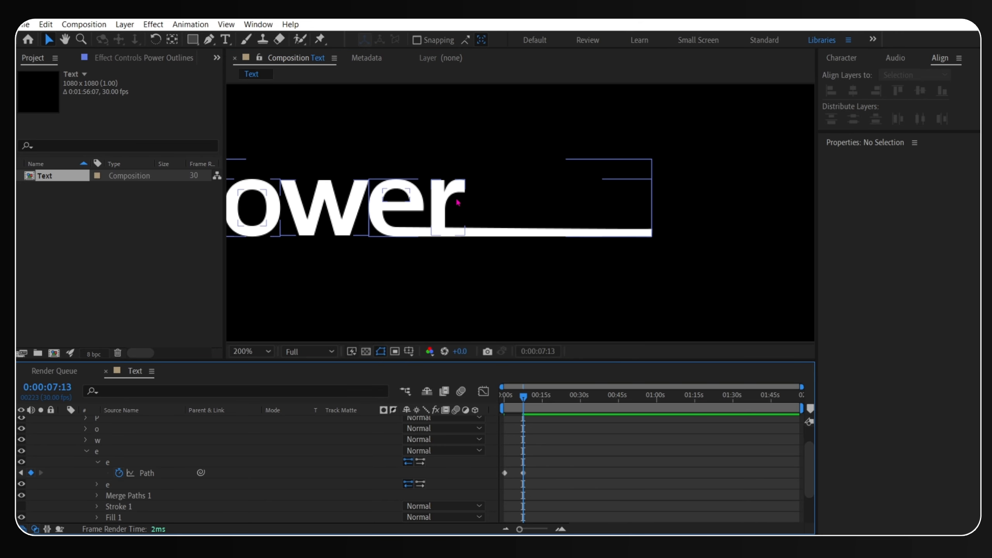
{"action": "left_click", "coordinate": [471, 221]}
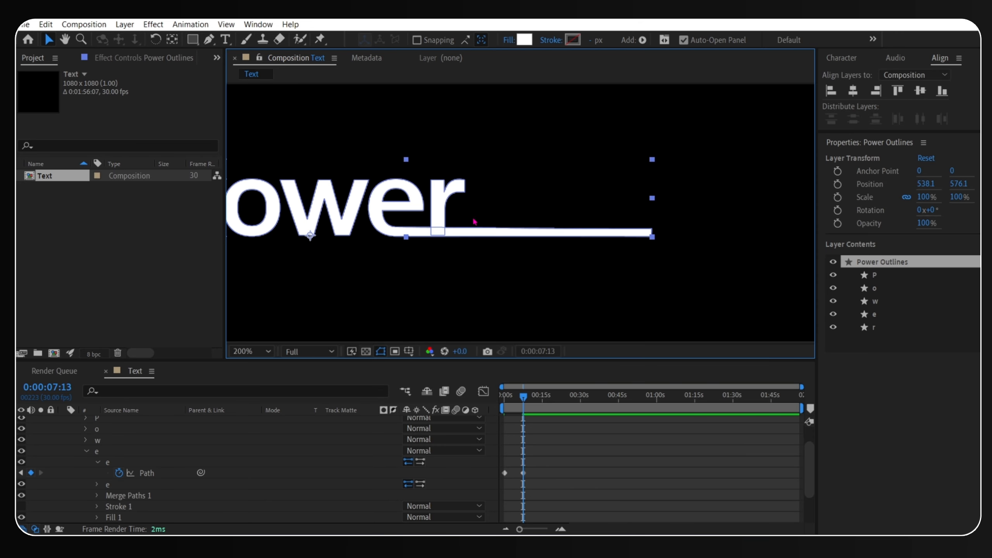
{"action": "scroll", "coordinate": [472, 222], "scroll_direction": "down", "scroll_amount": 1}
{"action": "left_click", "coordinate": [574, 450]}
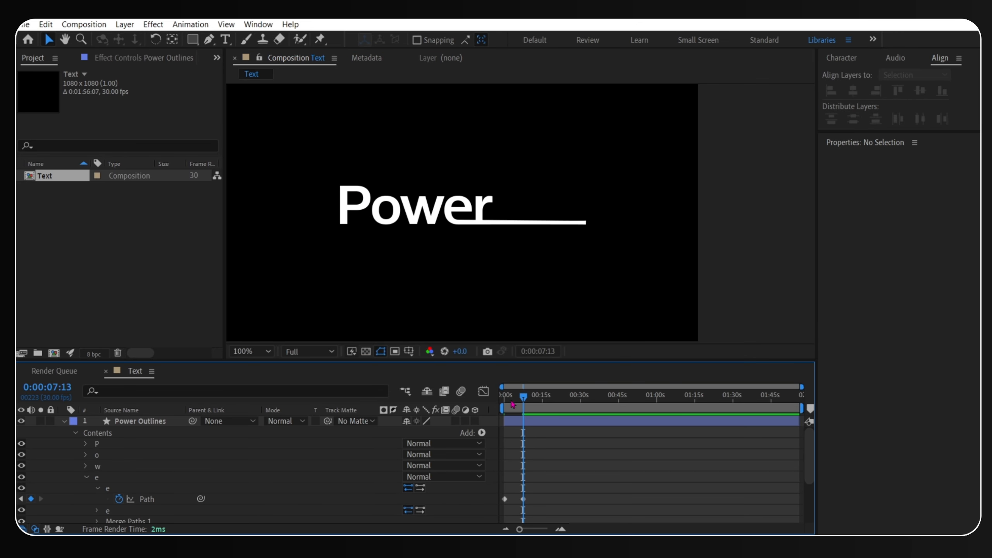
{"action": "left_click", "coordinate": [508, 397]}
{"action": "left_click_drag", "start_coordinate": [515, 399], "coordinate": [494, 403]}
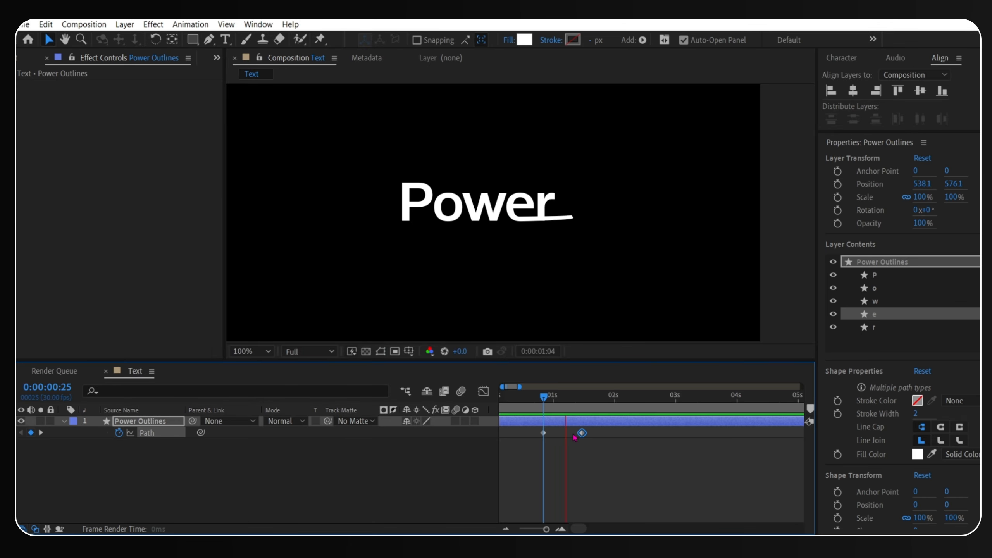
{"action": "scroll", "coordinate": [589, 416], "scroll_direction": "up", "scroll_amount": 1}
{"action": "left_click_drag", "start_coordinate": [625, 399], "coordinate": [559, 402]}
{"action": "scroll", "coordinate": [577, 454], "scroll_direction": "down", "scroll_amount": 2}
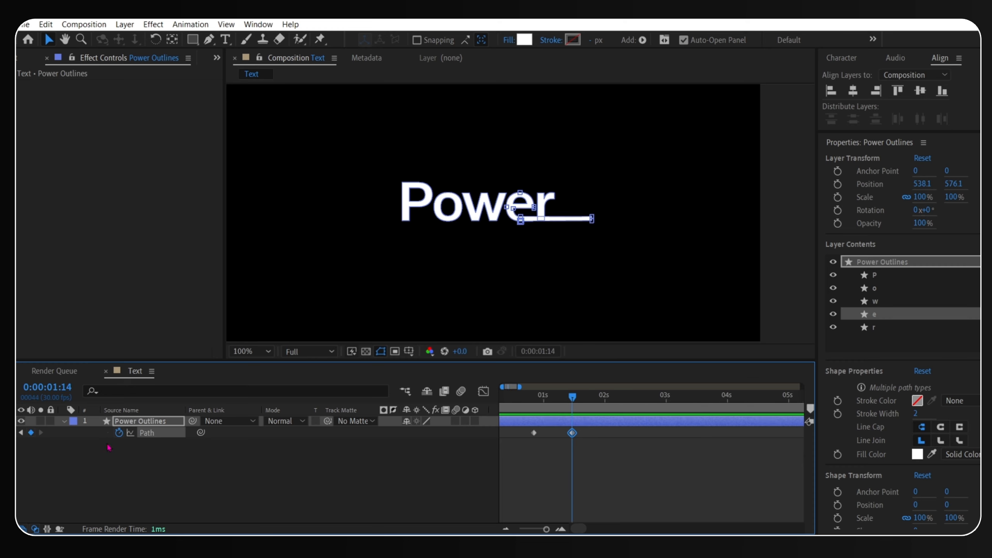
Reveal the transform properties of the letter r group and set a Position keyframe for it at 0:00:01:14.
{"action": "left_click", "coordinate": [64, 422]}
{"action": "left_click", "coordinate": [65, 421]}
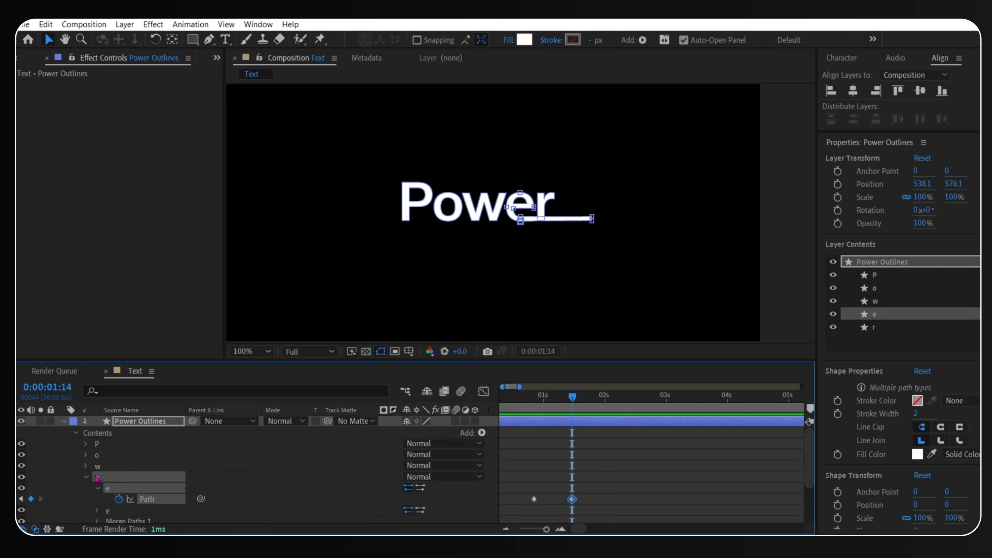
{"action": "scroll", "coordinate": [97, 478], "scroll_direction": "down", "scroll_amount": 3}
{"action": "left_click", "coordinate": [87, 505]}
{"action": "scroll", "coordinate": [165, 491], "scroll_direction": "down", "scroll_amount": 2}
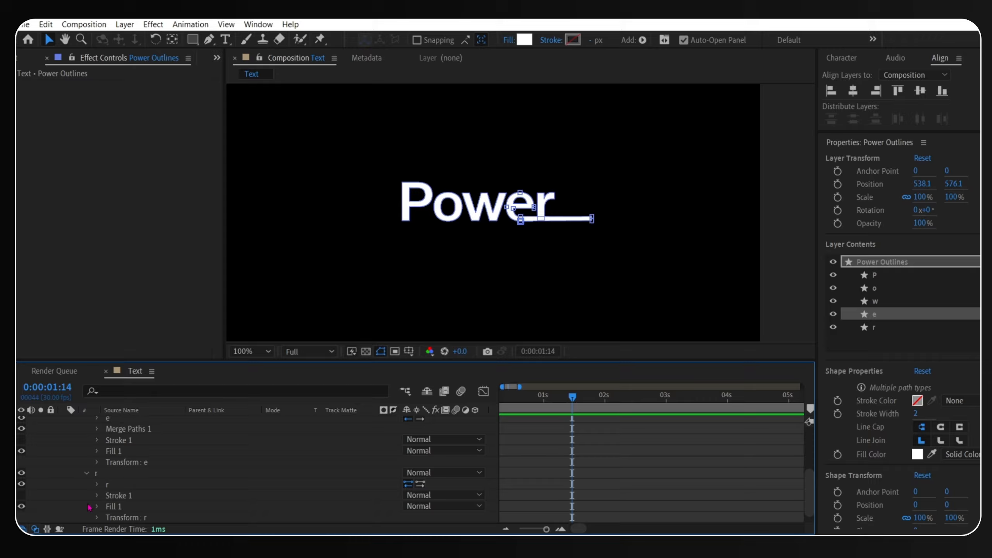
{"action": "left_click", "coordinate": [168, 488]}
{"action": "left_click", "coordinate": [114, 473]}
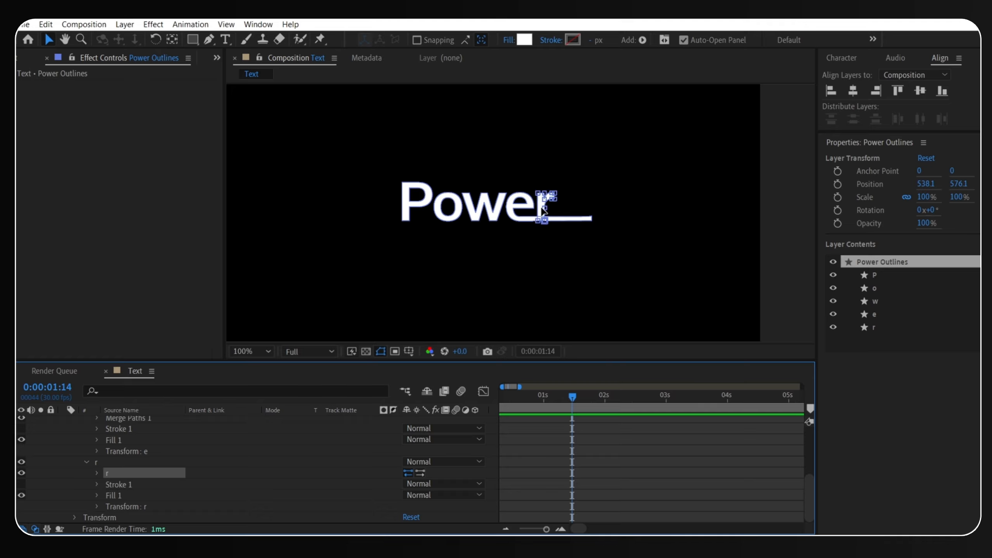
{"action": "left_click", "coordinate": [96, 506]}
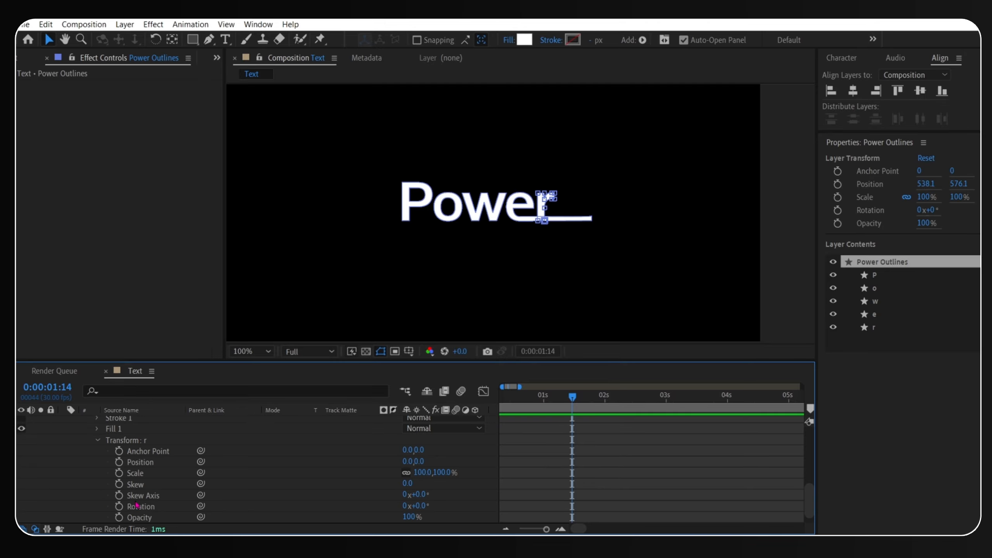
{"action": "left_click", "coordinate": [118, 461]}
Align the r's Position keyframe with the first Path keyframe, and set its position to 109, 0 at 0:00:01:14.
{"action": "key", "text": "minus"}
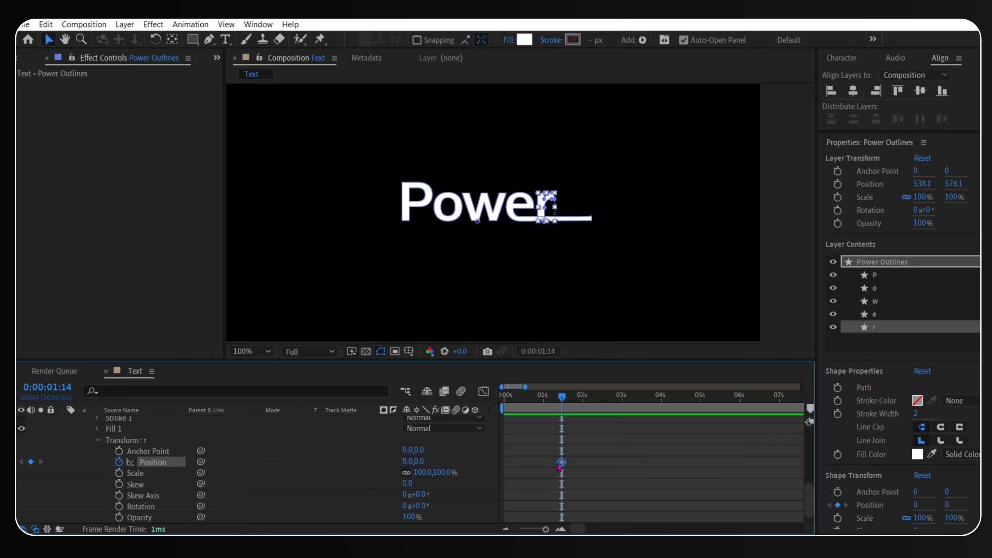
{"action": "scroll", "coordinate": [560, 466], "scroll_direction": "up", "scroll_amount": 4}
{"action": "key", "text": "u"}
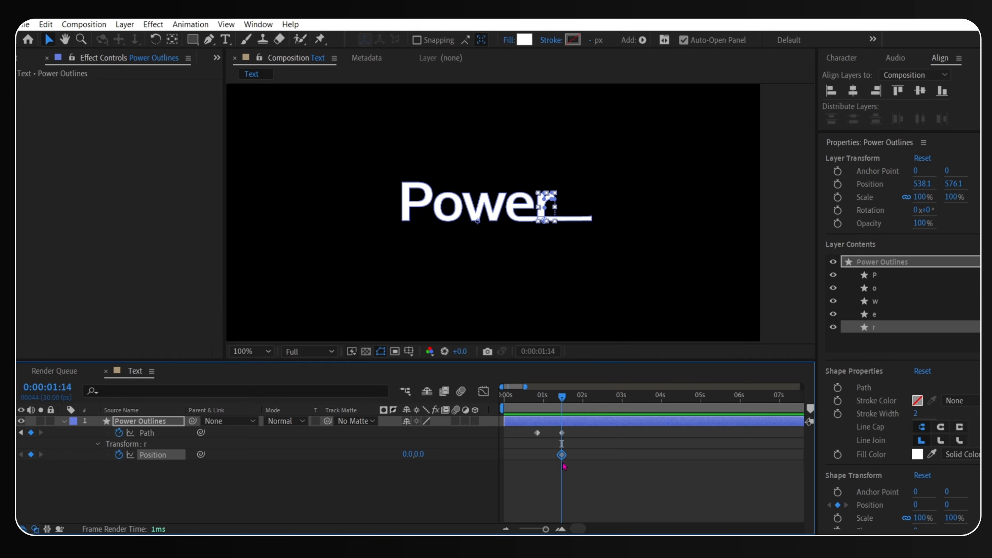
{"action": "key", "text": "equal"}
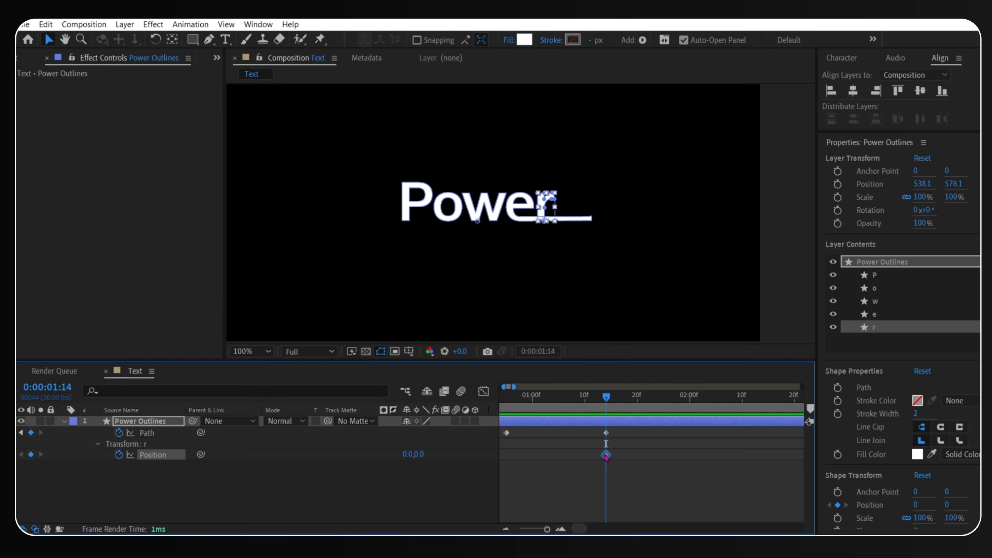
{"action": "left_click_drag", "start_coordinate": [606, 454], "coordinate": [506, 454]}
{"action": "left_click_drag", "start_coordinate": [407, 454], "coordinate": [477, 453]}
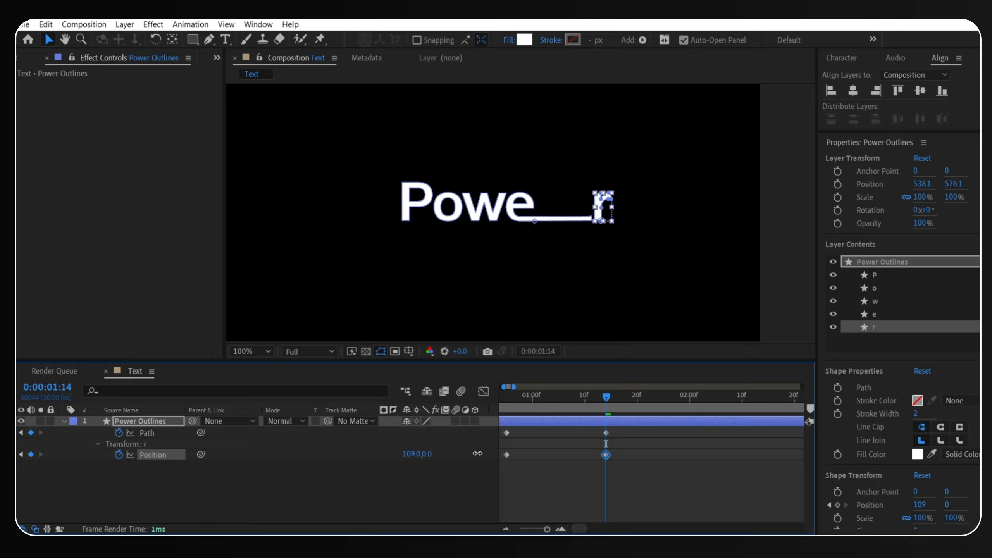
Deselect the layer and play the animation from before the first keyframes to check the r moving along with the tail.
{"action": "left_click", "coordinate": [605, 478]}
{"action": "left_click_drag", "start_coordinate": [606, 398], "coordinate": [514, 403]}
{"action": "key", "text": "space"}
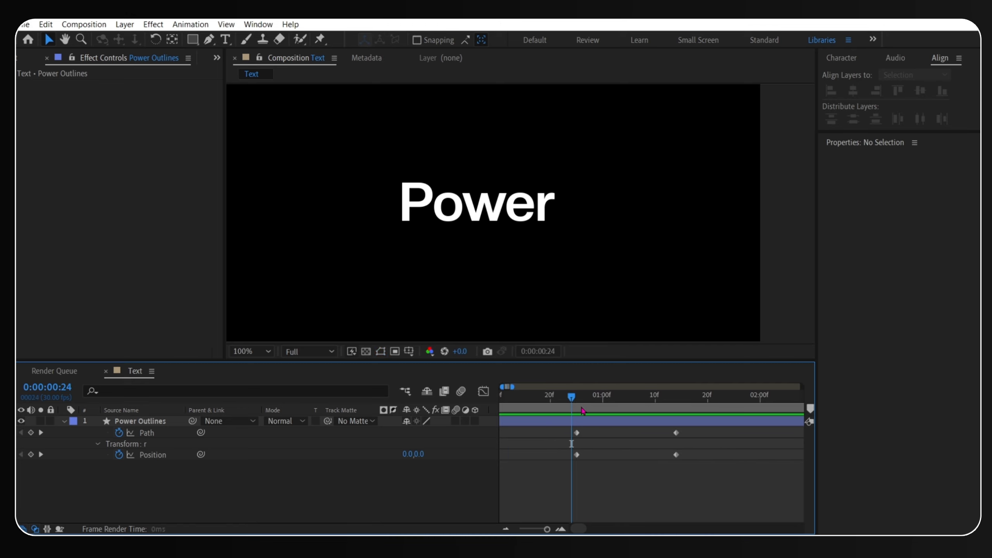
{"action": "key", "text": "space"}
{"action": "key", "text": "minus"}
{"action": "key", "text": "minus"}
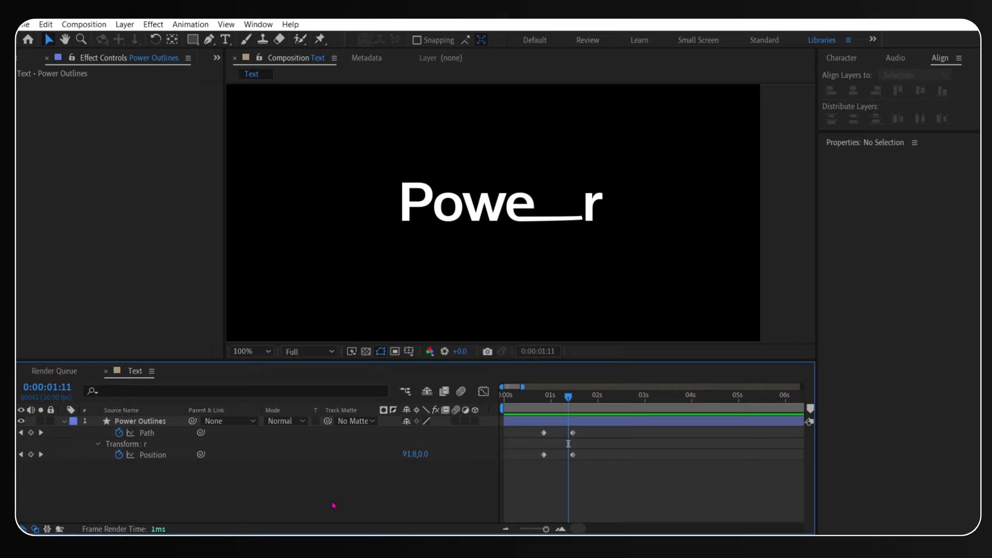
Import on-off-button.png from the Downloads folder and place it in the composition over the end of the word.
{"action": "left_click", "coordinate": [22, 63]}
{"action": "double_click", "coordinate": [84, 239]}
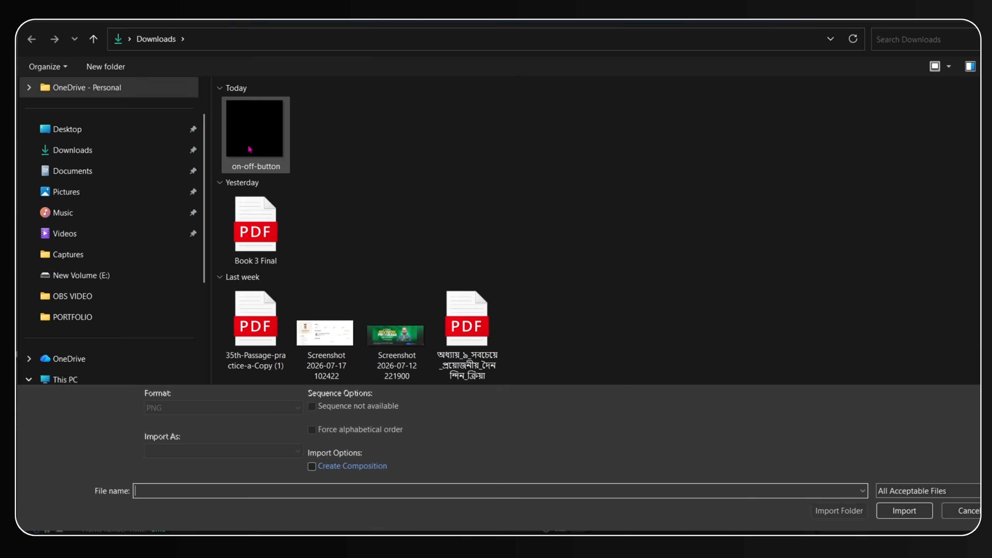
{"action": "double_click", "coordinate": [249, 148]}
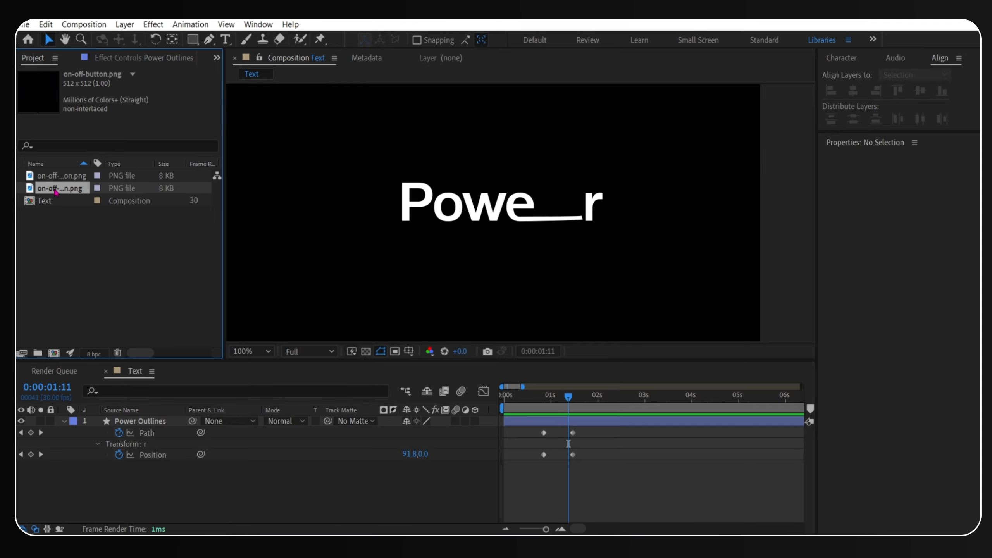
{"action": "left_click_drag", "start_coordinate": [56, 192], "coordinate": [546, 215]}
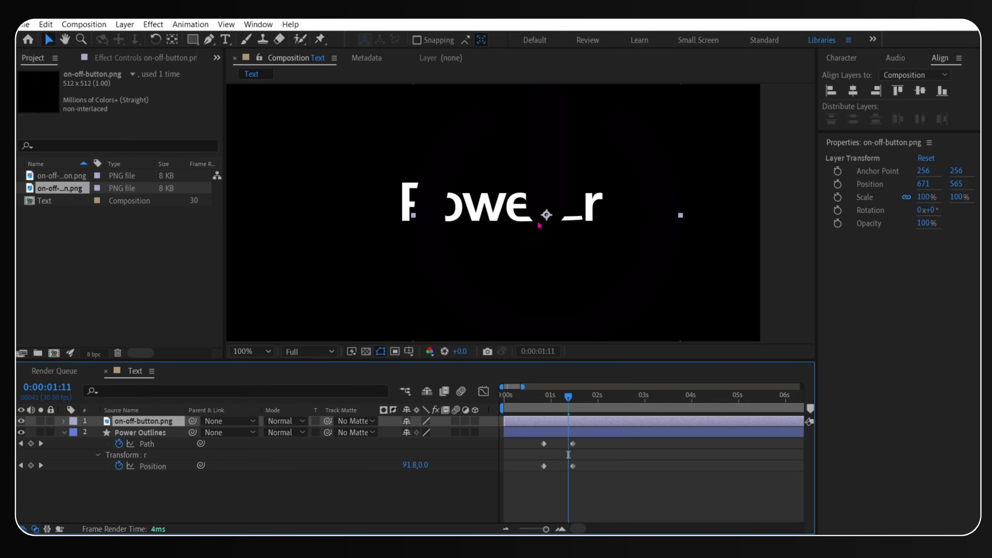
Apply the Fill effect to the on-off-button.png layer.
{"action": "scroll", "coordinate": [539, 226], "scroll_direction": "down", "scroll_amount": 4}
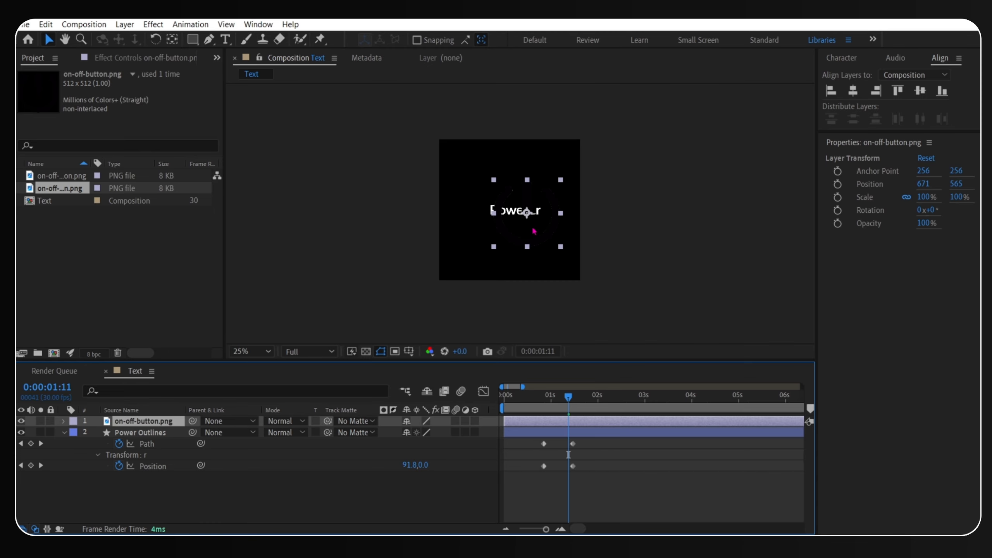
{"action": "key", "text": "ctrl+space"}
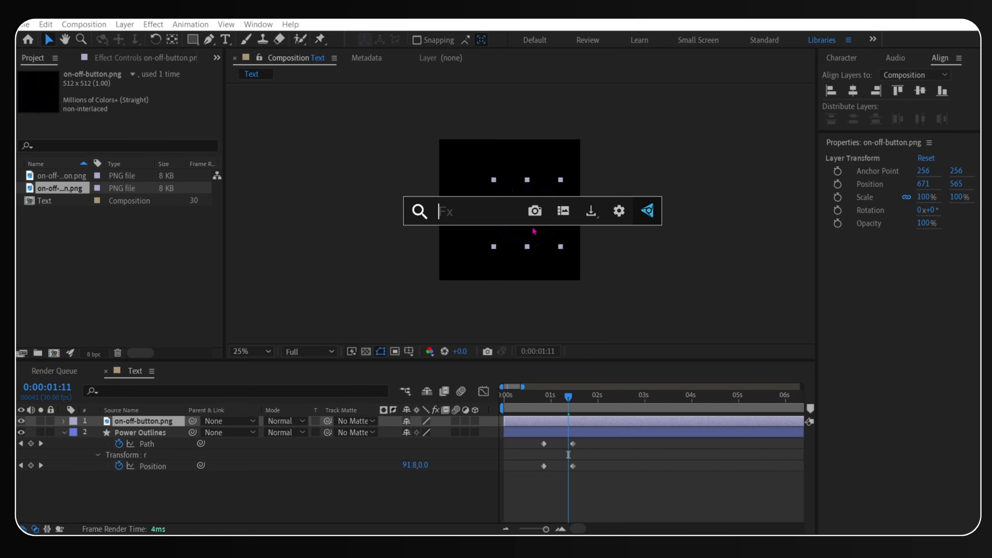
{"action": "type", "text": "fil"}
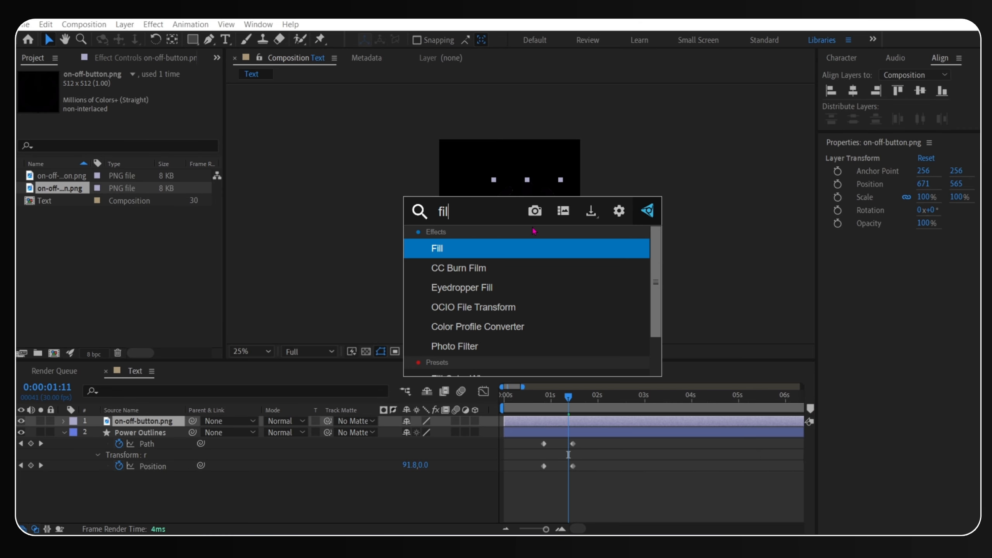
{"action": "key", "text": "Return"}
{"action": "left_click", "coordinate": [460, 340]}
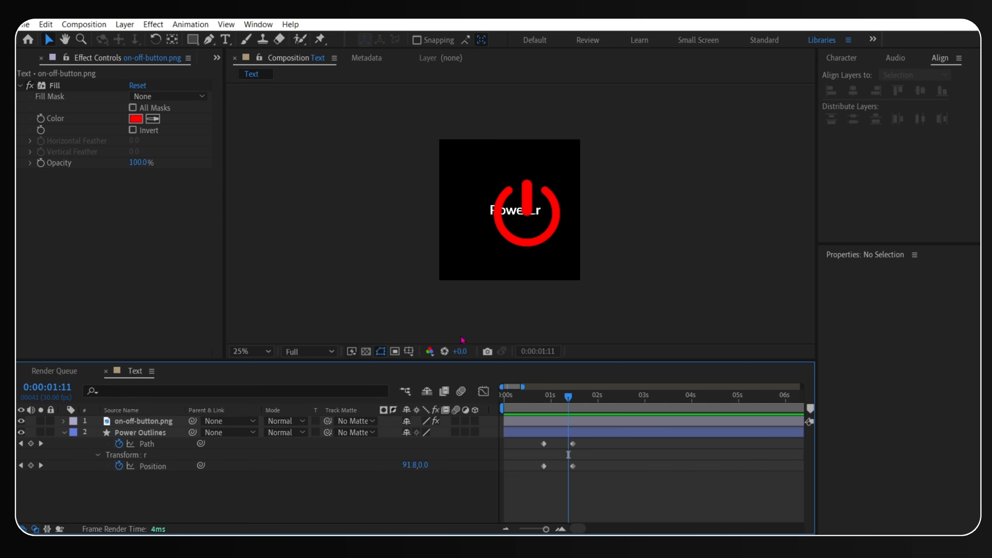
Show the Effects & Presets list and search it for "fill".
{"action": "left_click", "coordinate": [258, 24]}
{"action": "left_click", "coordinate": [332, 140]}
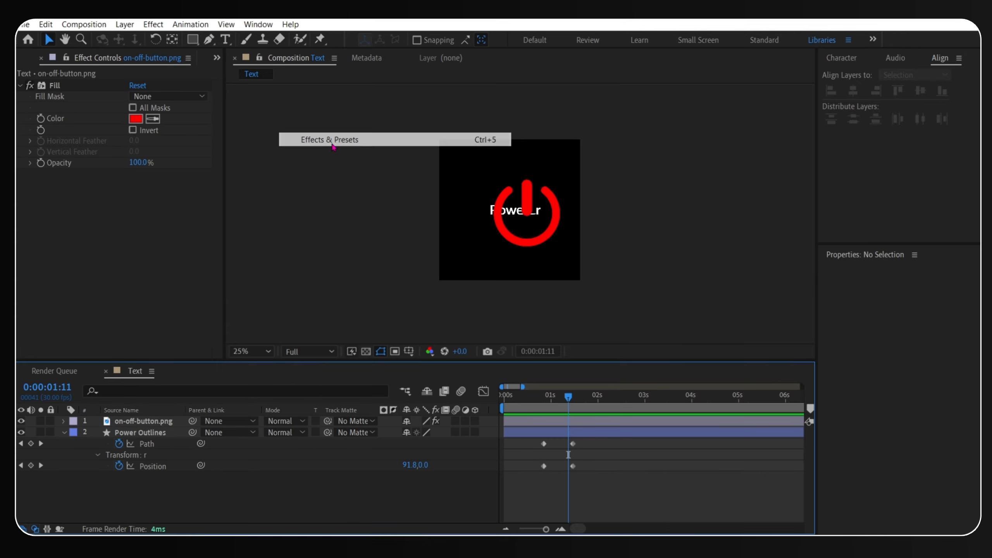
{"action": "left_click", "coordinate": [921, 77]}
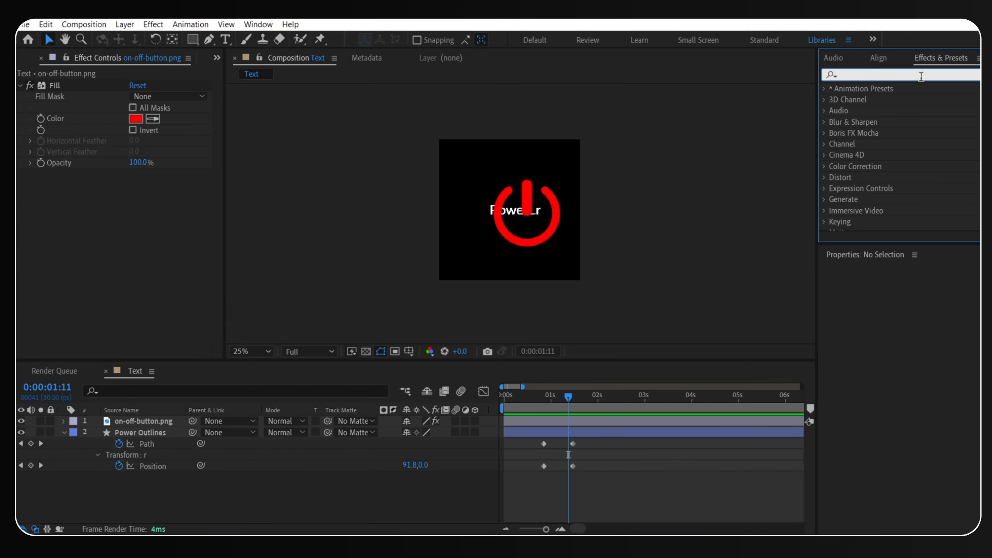
{"action": "type", "text": "fill"}
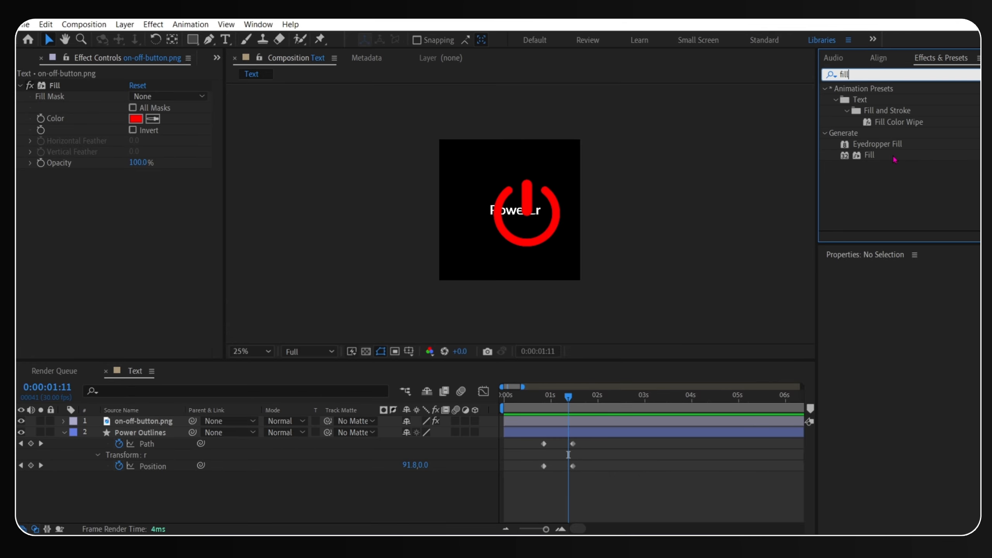
{"action": "left_click", "coordinate": [531, 501]}
Go to 0:00:00:28 and scale the power button icon down to about 33.6%.
{"action": "scroll", "coordinate": [531, 501], "scroll_direction": "up", "scroll_amount": 3}
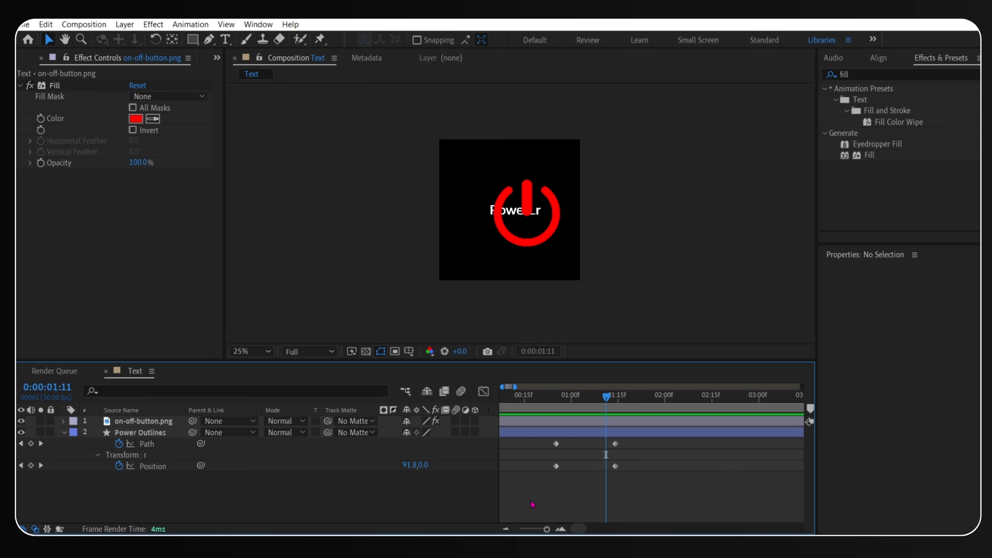
{"action": "left_click_drag", "start_coordinate": [652, 407], "coordinate": [589, 407]}
{"action": "scroll", "coordinate": [562, 326], "scroll_direction": "up", "scroll_amount": 4}
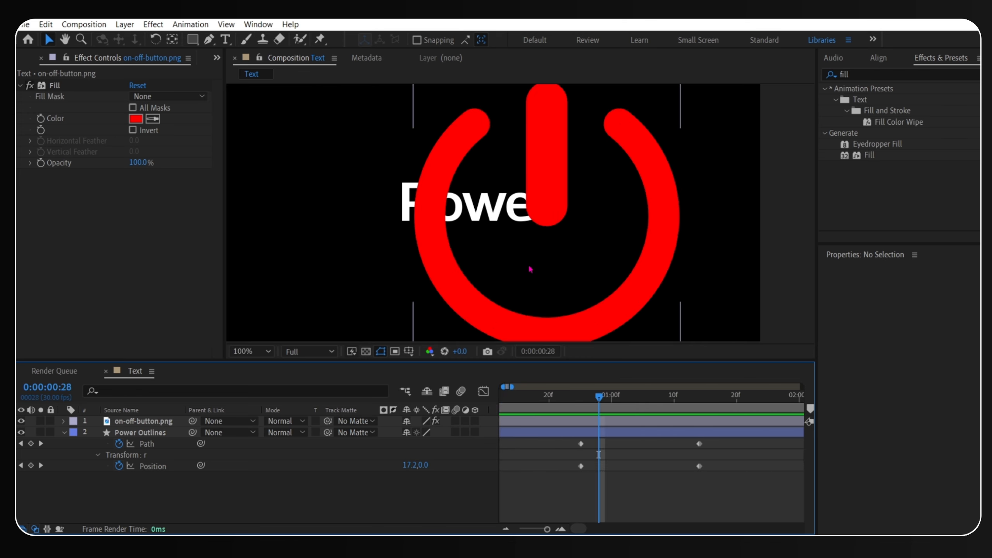
{"action": "scroll", "coordinate": [589, 317], "scroll_direction": "down", "scroll_amount": 2}
{"action": "left_click", "coordinate": [600, 193]}
{"action": "left_click_drag", "start_coordinate": [602, 153], "coordinate": [549, 199]}
Set the icon's Fill color to bright yellow-green DDFF00 and deselect the layer.
{"action": "left_click", "coordinate": [130, 123]}
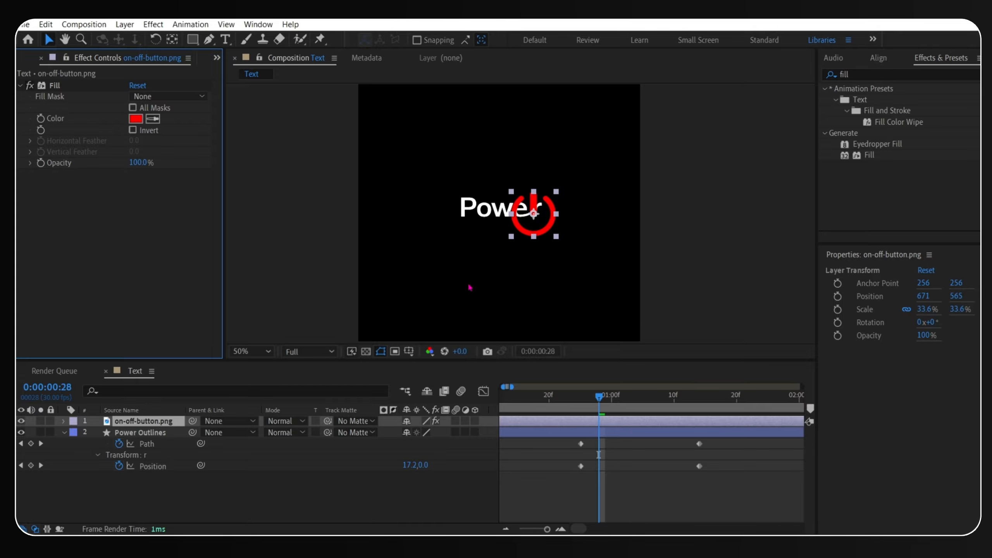
{"action": "left_click", "coordinate": [136, 118]}
{"action": "left_click_drag", "start_coordinate": [199, 234], "coordinate": [204, 254]}
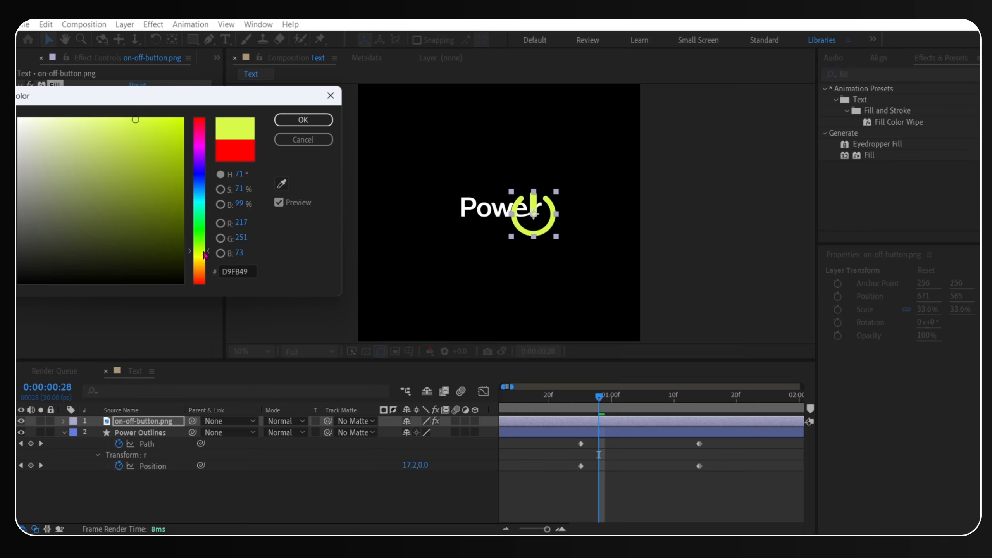
{"action": "left_click", "coordinate": [303, 119]}
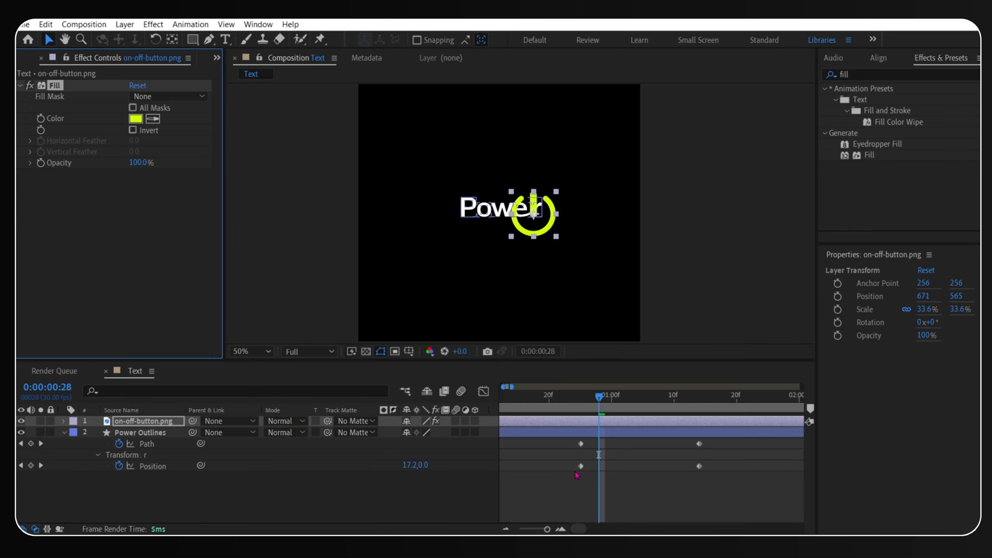
{"action": "left_click", "coordinate": [597, 287]}
{"action": "key", "text": "period"}
{"action": "left_click", "coordinate": [559, 217]}
{"action": "left_click", "coordinate": [135, 120]}
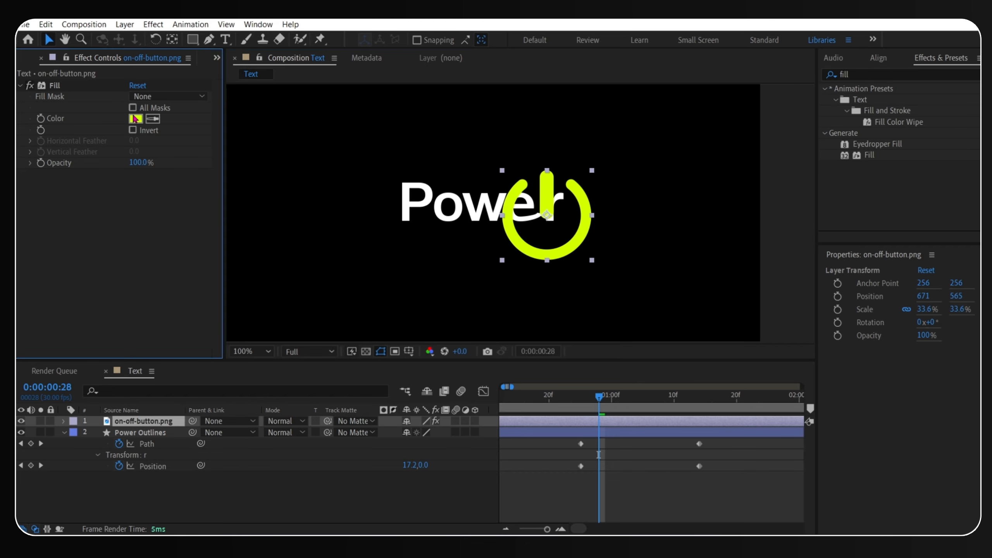
{"action": "mouse_move", "coordinate": [204, 252]}
{"action": "left_mouse_down"}
{"action": "mouse_move", "coordinate": [203, 231]}
{"action": "mouse_move", "coordinate": [206, 257]}
{"action": "left_mouse_up"}
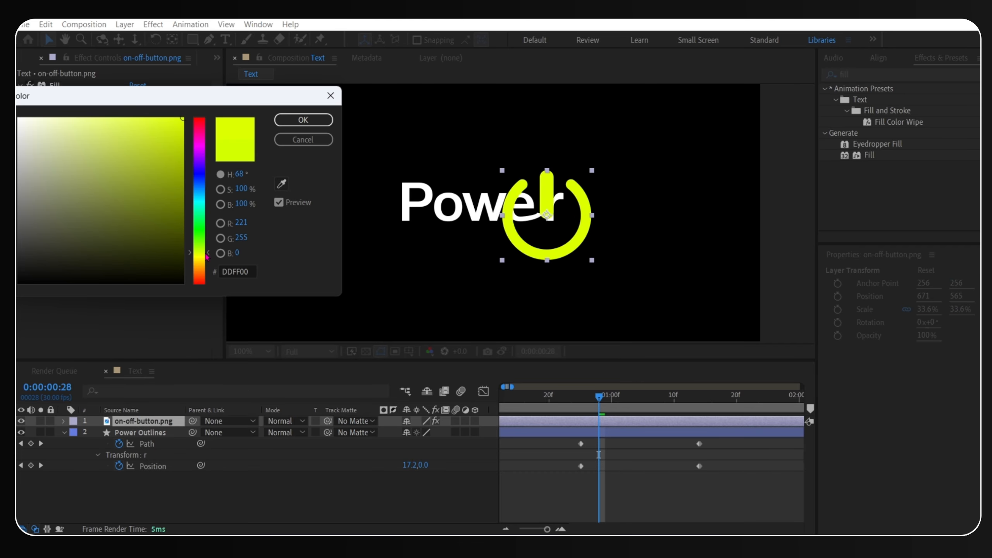
{"action": "left_click", "coordinate": [303, 119]}
{"action": "left_click", "coordinate": [576, 271]}
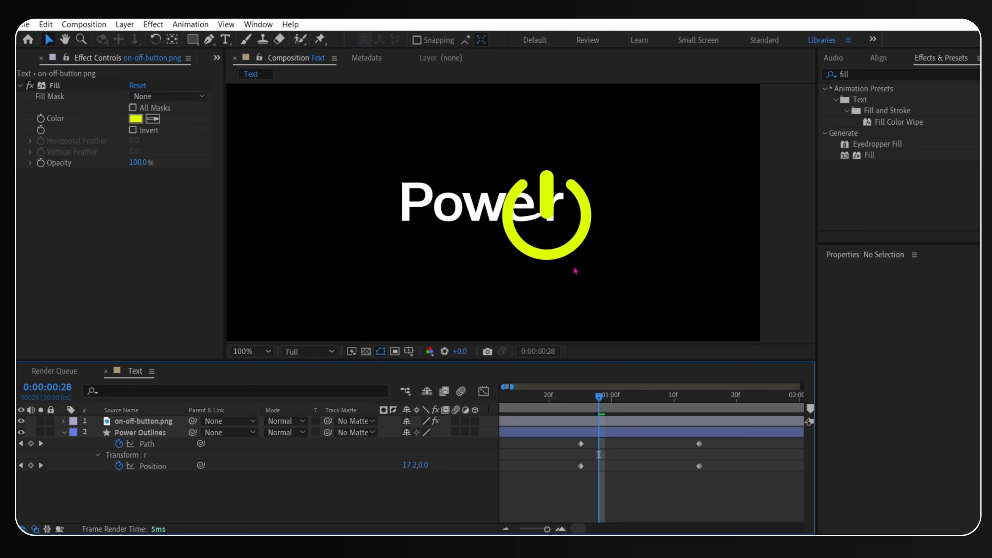
At 0:00:01:11, scale the power button icon down to about 14.1% and place it between the e and the r.
{"action": "key", "text": "space"}
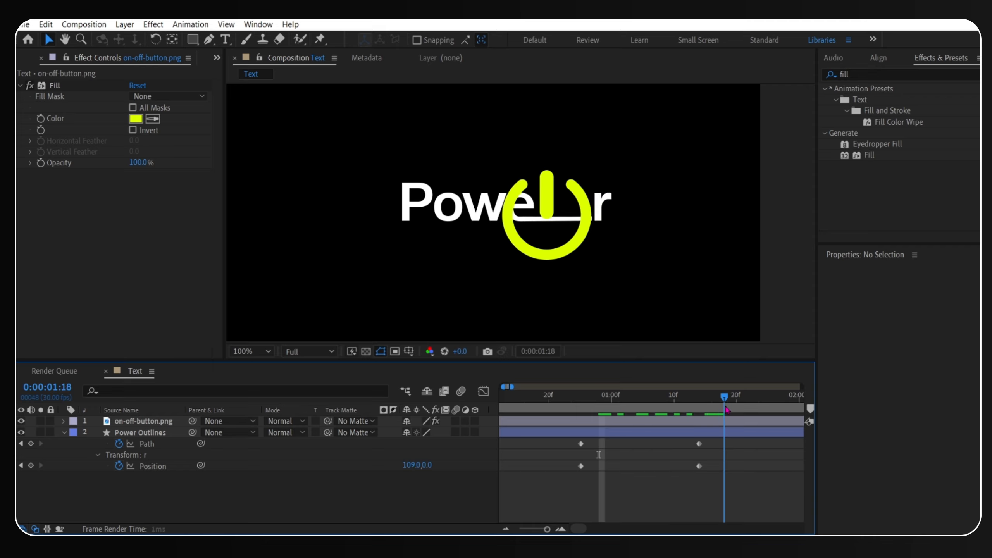
{"action": "left_click", "coordinate": [588, 246]}
{"action": "left_click_drag", "start_coordinate": [593, 167], "coordinate": [556, 205]}
{"action": "left_click", "coordinate": [737, 493]}
{"action": "left_click_drag", "start_coordinate": [712, 403], "coordinate": [681, 409]}
{"action": "left_click", "coordinate": [669, 419]}
{"action": "left_click_drag", "start_coordinate": [590, 169], "coordinate": [572, 201]}
{"action": "left_click", "coordinate": [687, 495]}
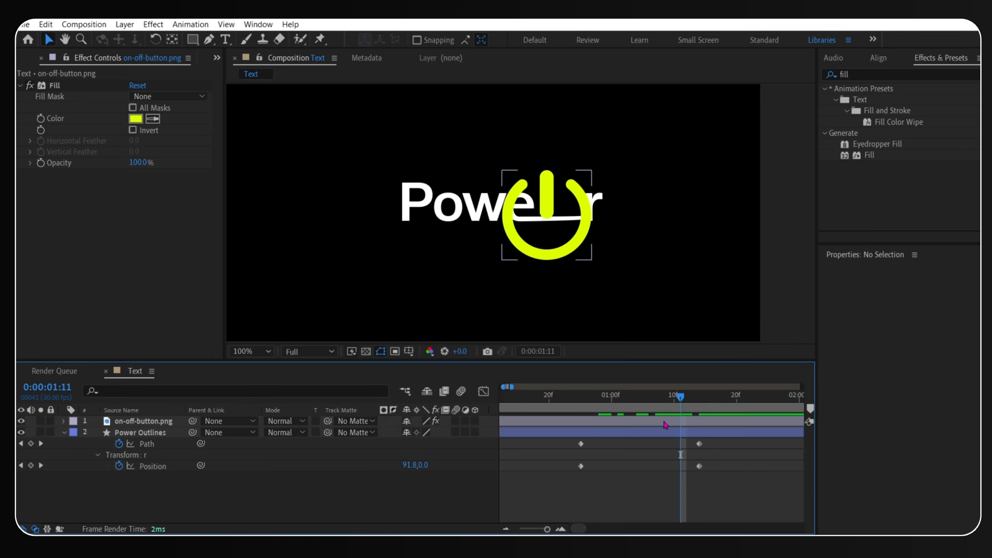
{"action": "left_click", "coordinate": [587, 246]}
{"action": "left_click_drag", "start_coordinate": [591, 259], "coordinate": [563, 205]}
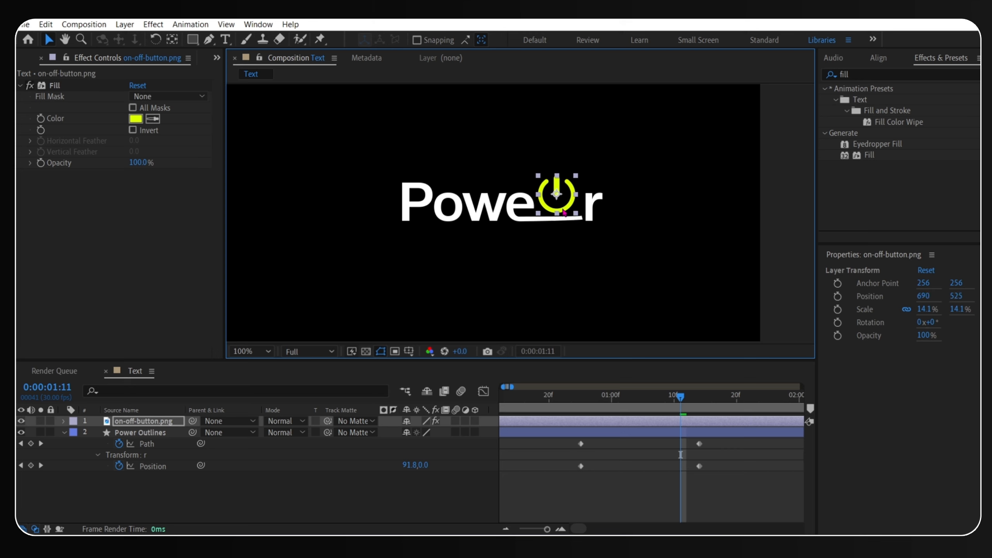
Fit the power icon above the stretched tail at 0:00:01:16, with Position about 706, 529.5 and Scale about 14.8%.
{"action": "scroll", "coordinate": [571, 234], "scroll_direction": "up", "scroll_amount": 1}
{"action": "key", "text": "space"}
{"action": "left_click_drag", "start_coordinate": [565, 244], "coordinate": [507, 244]}
{"action": "left_click_drag", "start_coordinate": [530, 210], "coordinate": [540, 213]}
{"action": "left_click_drag", "start_coordinate": [580, 148], "coordinate": [563, 179]}
{"action": "left_click_drag", "start_coordinate": [691, 412], "coordinate": [713, 414]}
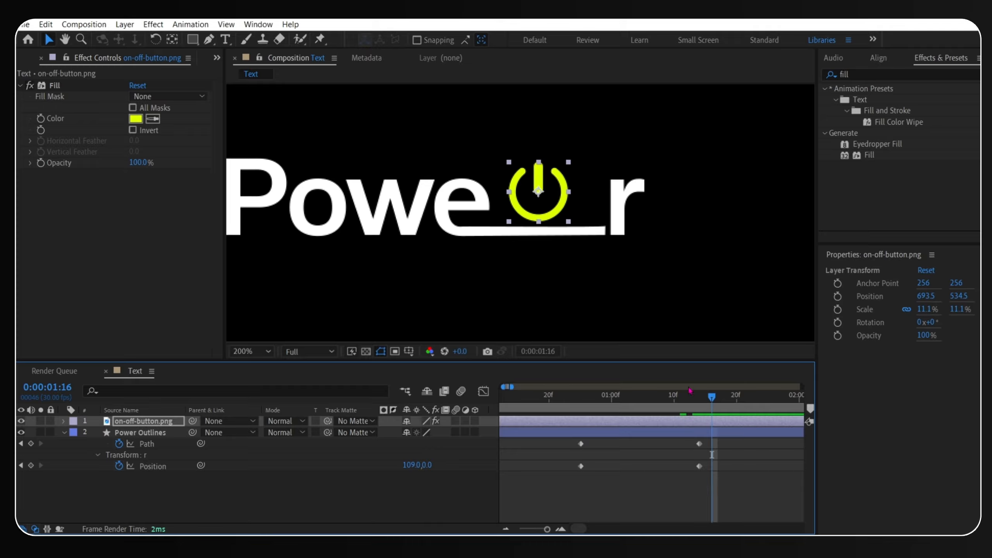
{"action": "left_click_drag", "start_coordinate": [542, 199], "coordinate": [555, 189]}
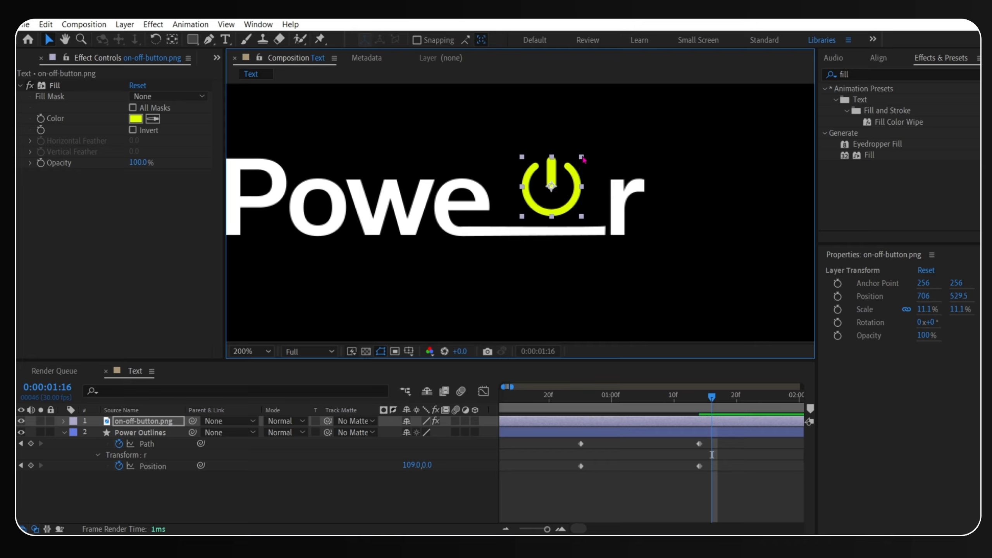
{"action": "left_click_drag", "start_coordinate": [582, 156], "coordinate": [564, 171]}
{"action": "scroll", "coordinate": [564, 170], "scroll_direction": "down", "scroll_amount": 1}
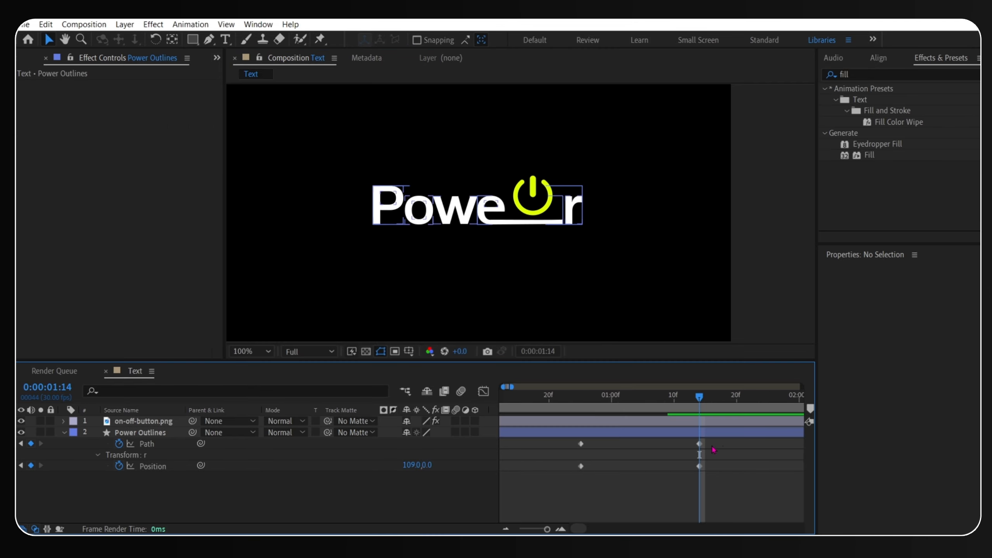
At 0:00:01:14, add a Position keyframe to the on-off-button.png layer.
{"action": "left_click_drag", "start_coordinate": [722, 445], "coordinate": [554, 490]}
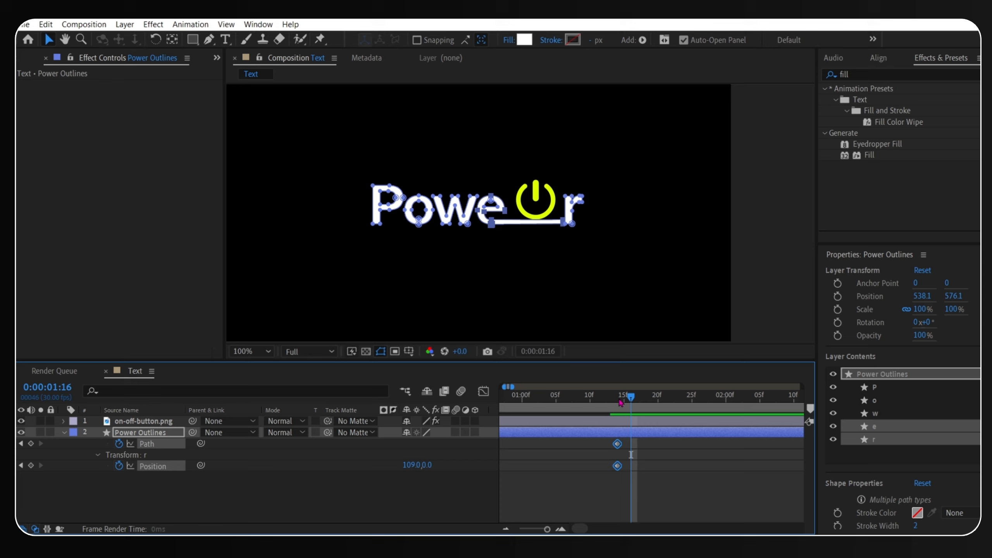
{"action": "left_click", "coordinate": [619, 400]}
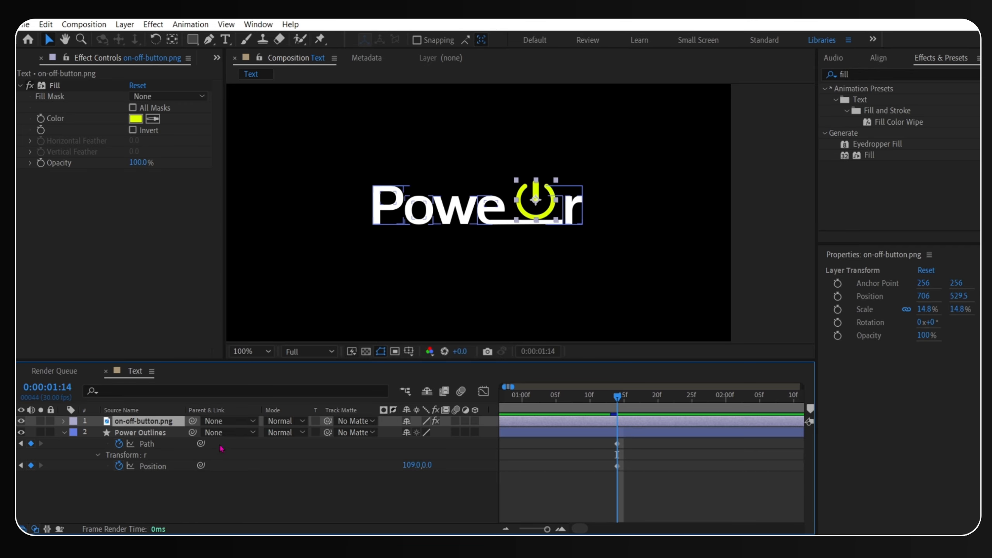
{"action": "key", "text": "p"}
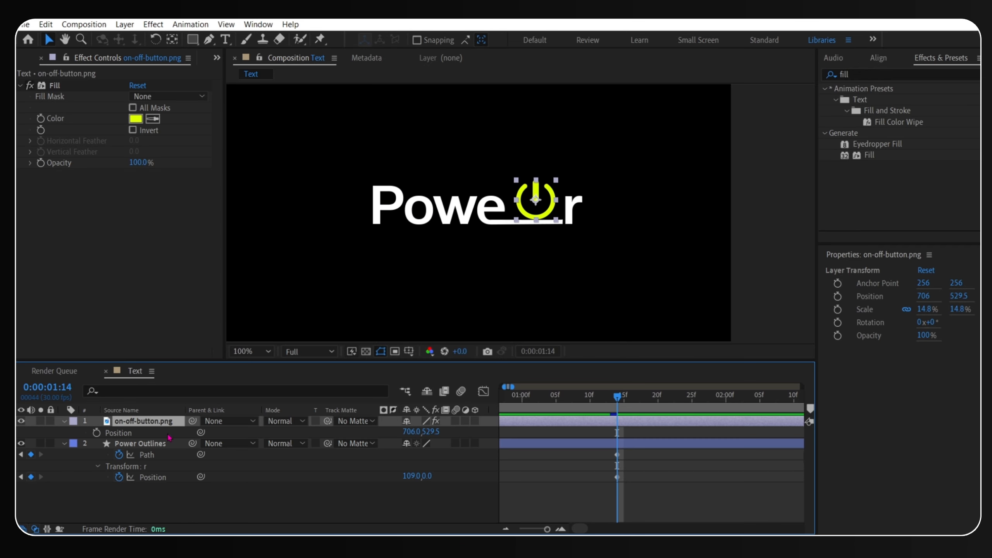
{"action": "left_click", "coordinate": [96, 432]}
At 0:00:00:25, lower the icon below the text to Position 706, 621.5 and preview its rise.
{"action": "key", "text": "minus"}
{"action": "key", "text": "equal"}
{"action": "left_click_drag", "start_coordinate": [667, 398], "coordinate": [540, 415]}
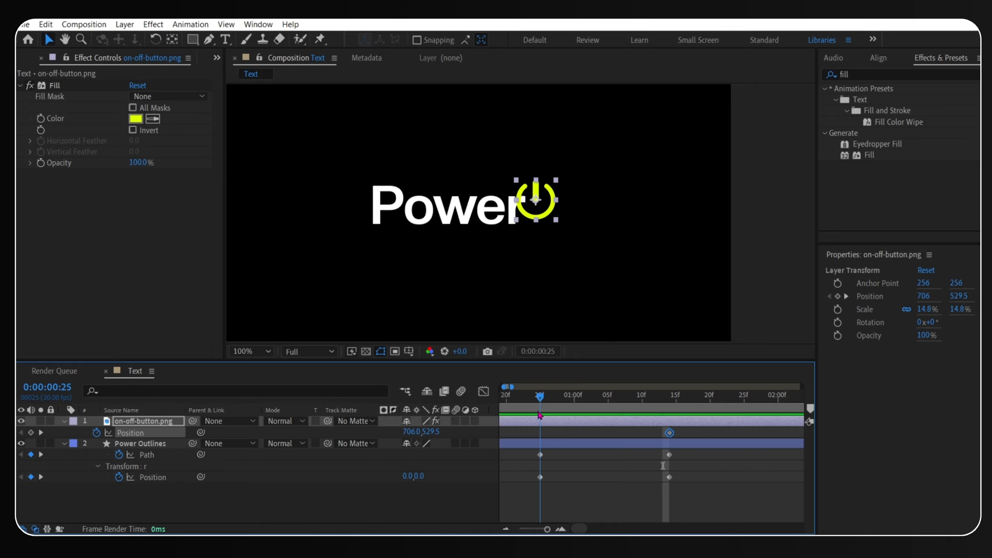
{"action": "left_click_drag", "start_coordinate": [430, 431], "coordinate": [479, 433]}
{"action": "key", "text": "minus"}
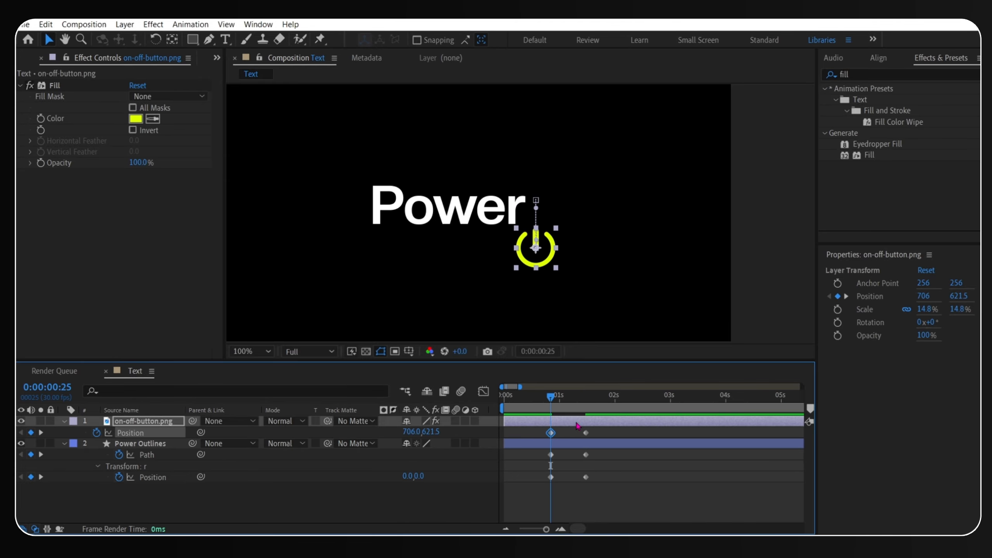
{"action": "key", "text": "space"}
{"action": "left_click_drag", "start_coordinate": [589, 409], "coordinate": [555, 407]}
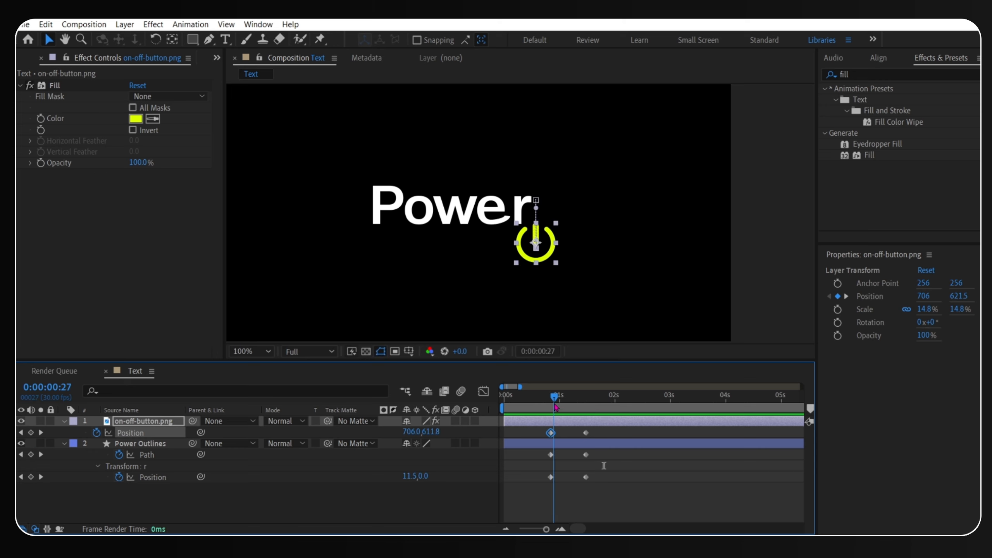
{"action": "key", "text": "space"}
{"action": "key", "text": "space"}
{"action": "left_click", "coordinate": [528, 406]}
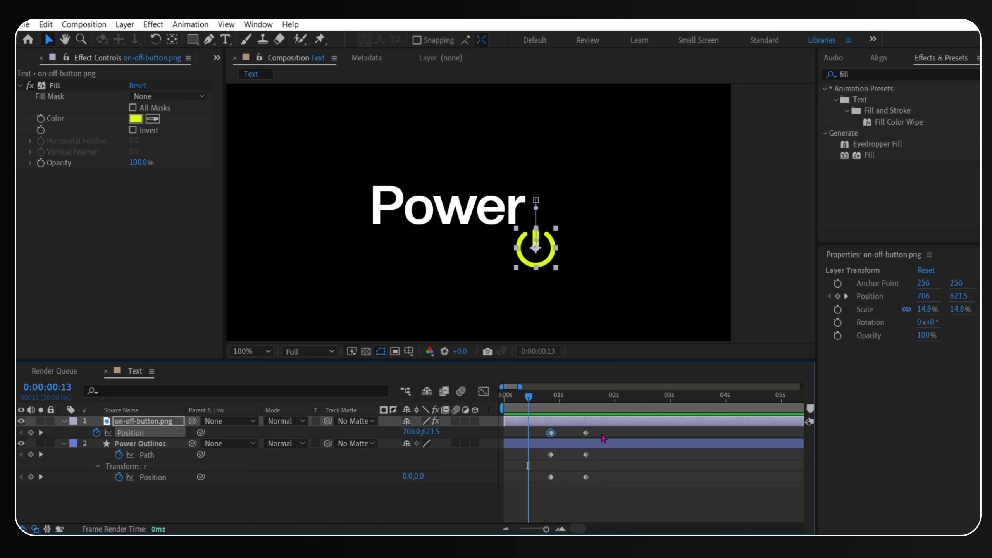
{"action": "key", "text": "space"}
Reveal the keyframes of on-off-button.png and Power Outlines and apply Easy Ease to all of them.
{"action": "left_click_drag", "start_coordinate": [611, 429], "coordinate": [518, 497]}
{"action": "left_click_drag", "start_coordinate": [628, 431], "coordinate": [527, 501]}
{"action": "key", "text": "u"}
{"action": "left_click", "coordinate": [128, 464]}
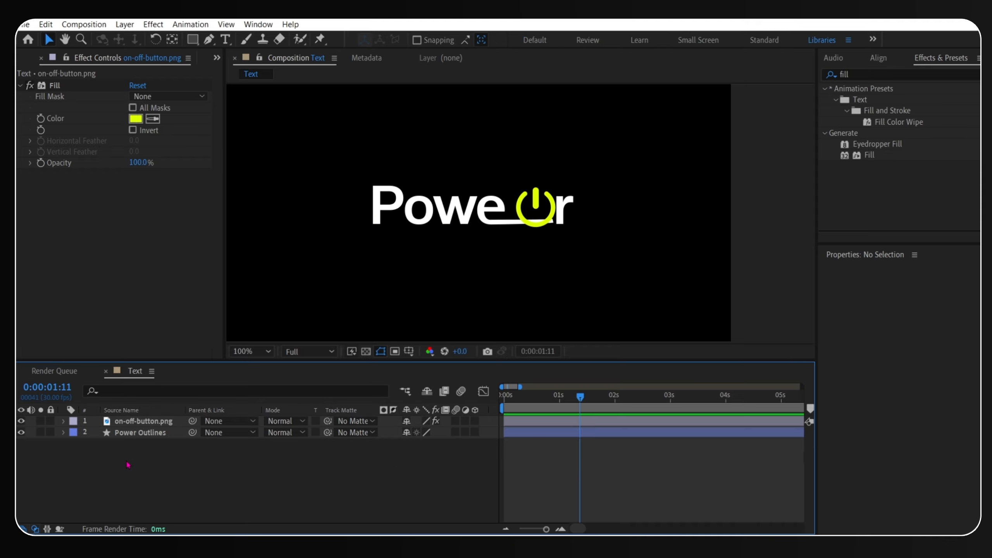
{"action": "left_click", "coordinate": [154, 433]}
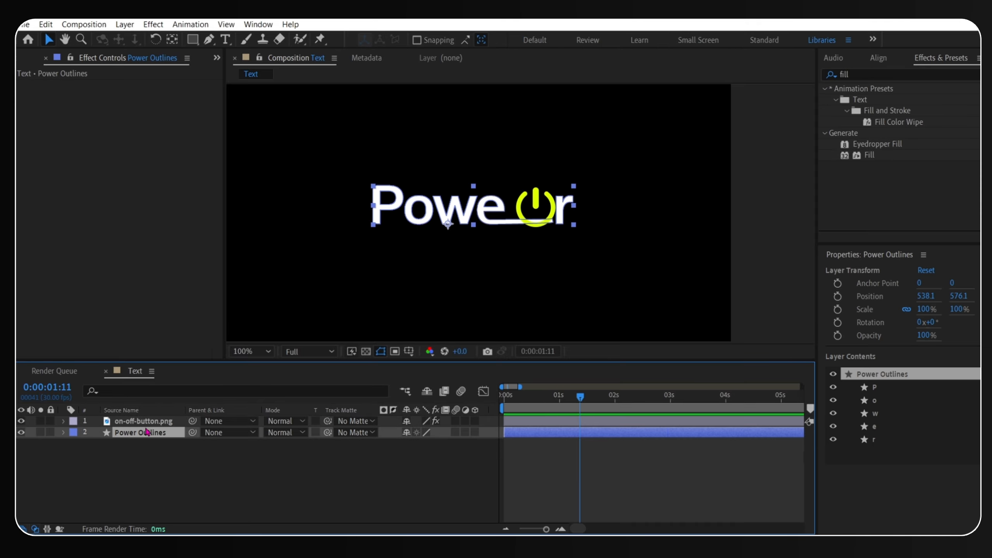
{"action": "key", "text": "ctrl+a"}
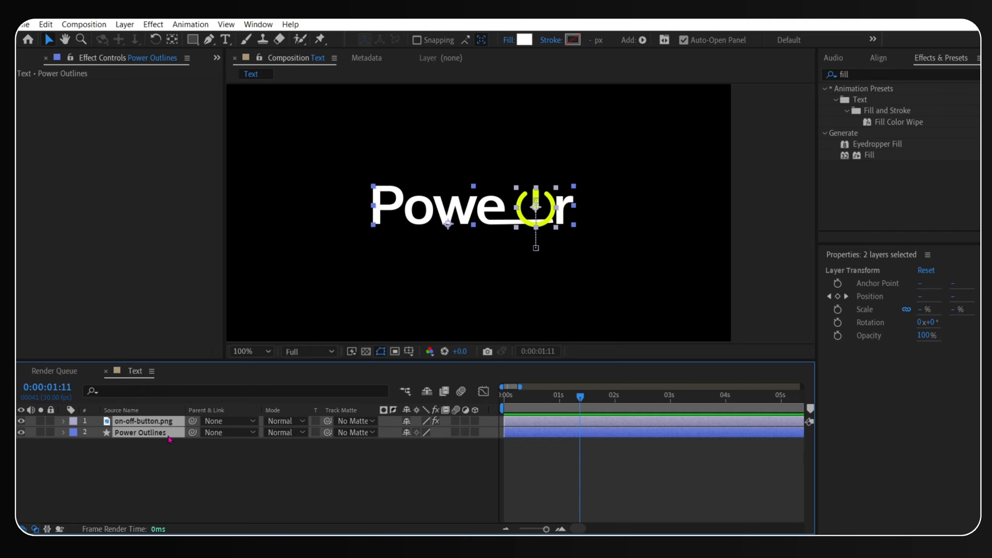
{"action": "key", "text": "u"}
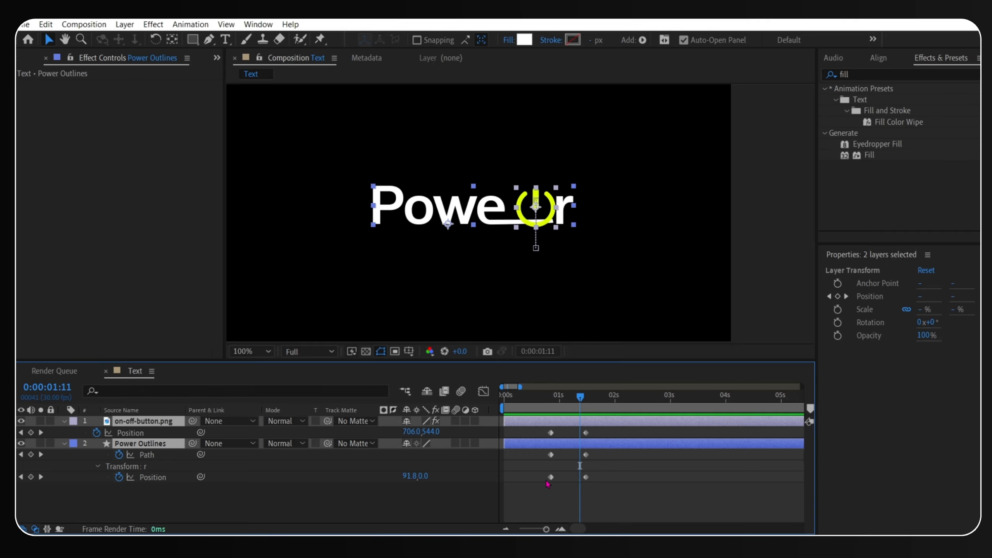
{"action": "left_click_drag", "start_coordinate": [610, 428], "coordinate": [523, 522]}
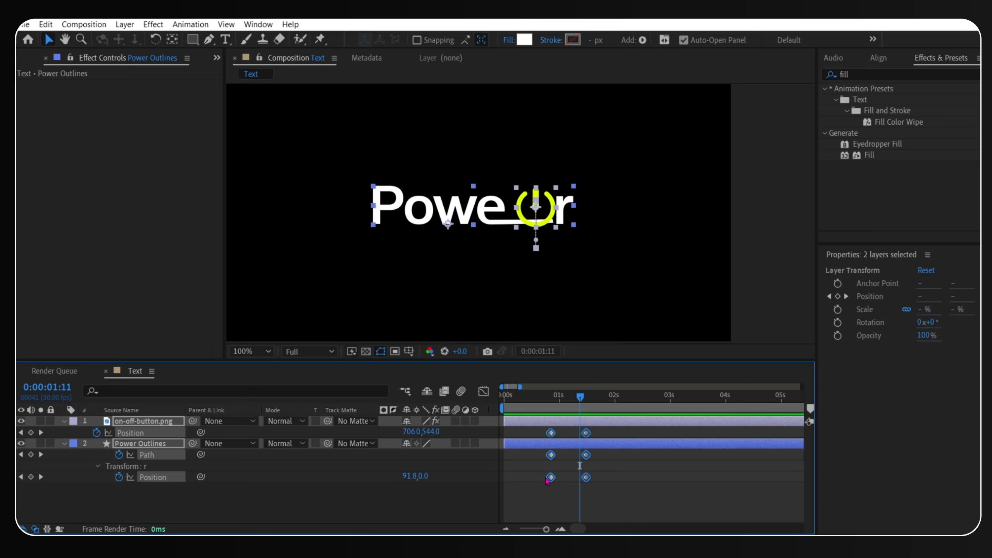
{"action": "right_click", "coordinate": [550, 477]}
{"action": "mouse_move", "coordinate": [625, 468]}
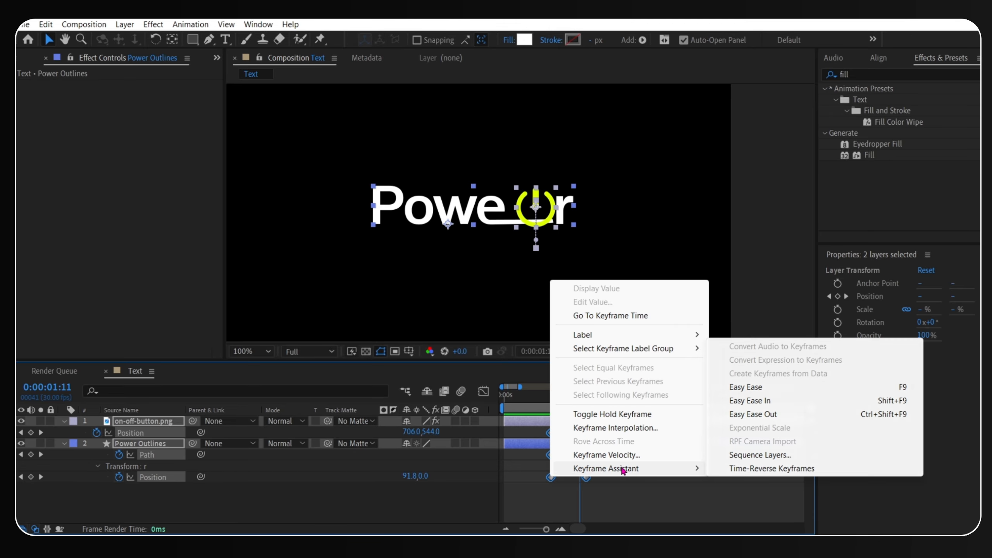
{"action": "left_click", "coordinate": [742, 386]}
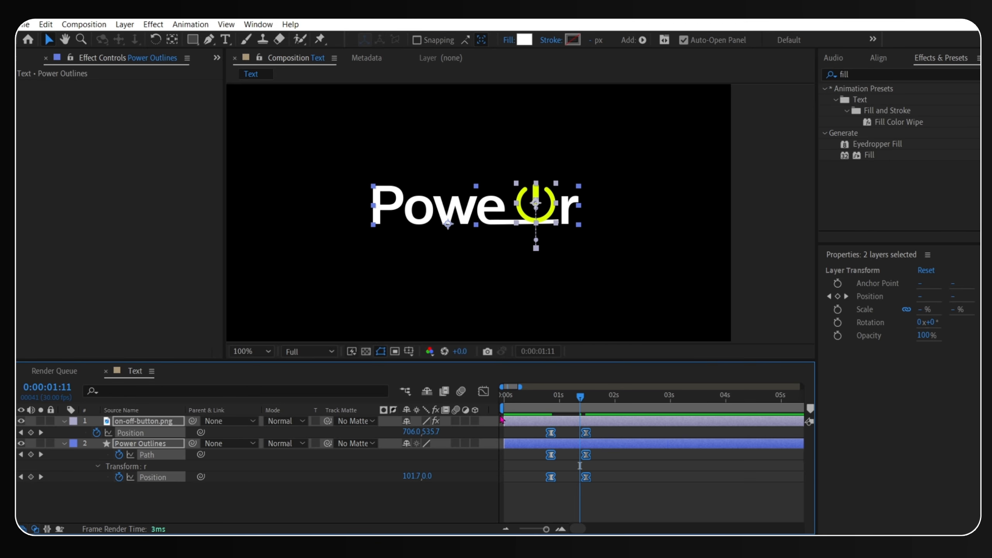
Reshape the speed curves in the Graph Editor so motion peaks early and eases slowly into the final keyframes at 0:00:01:14.
{"action": "left_click", "coordinate": [484, 392]}
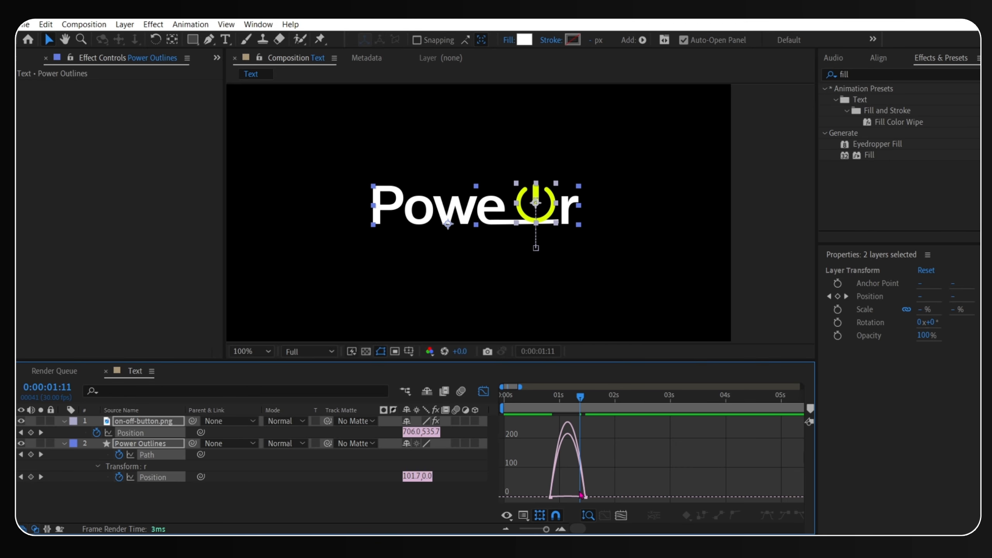
{"action": "scroll", "coordinate": [571, 496], "scroll_direction": "up", "scroll_amount": 3}
{"action": "scroll", "coordinate": [572, 497], "scroll_direction": "down", "scroll_amount": 3}
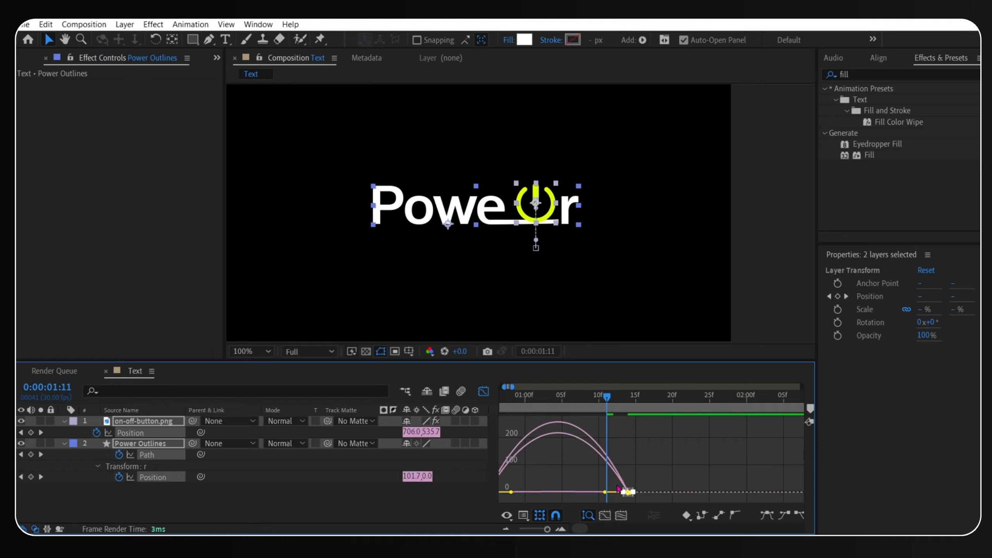
{"action": "left_click_drag", "start_coordinate": [646, 482], "coordinate": [574, 488]}
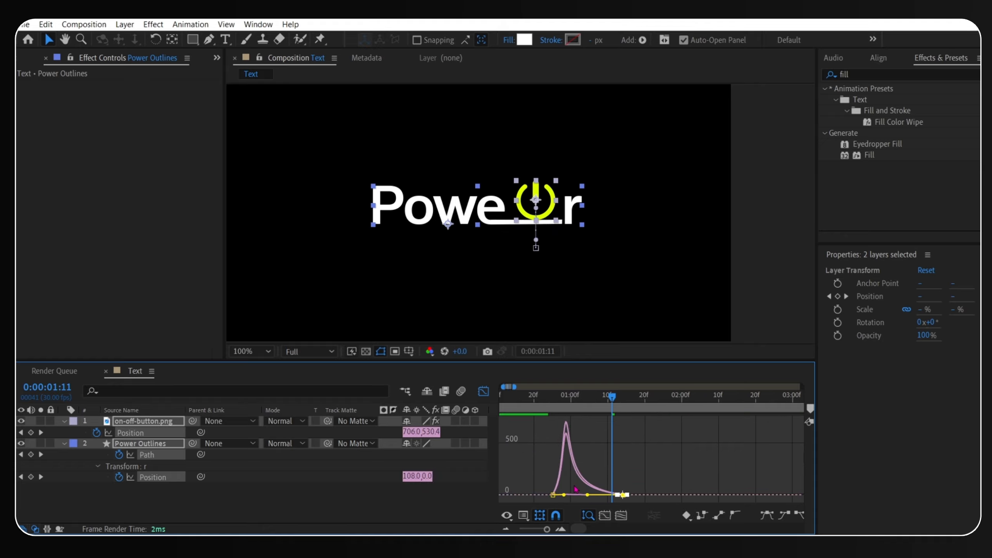
{"action": "left_click_drag", "start_coordinate": [572, 399], "coordinate": [546, 398]}
{"action": "left_click", "coordinate": [483, 391]}
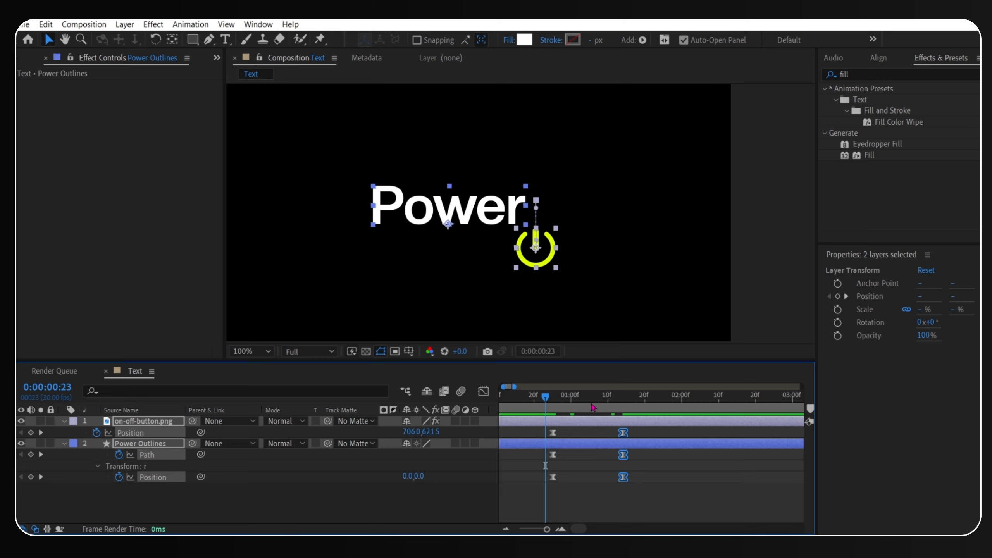
Play back the eased tail, r and icon motion repeatedly from about 0:00:00:23.
{"action": "key", "text": "space"}
{"action": "left_click_drag", "start_coordinate": [612, 408], "coordinate": [556, 409]}
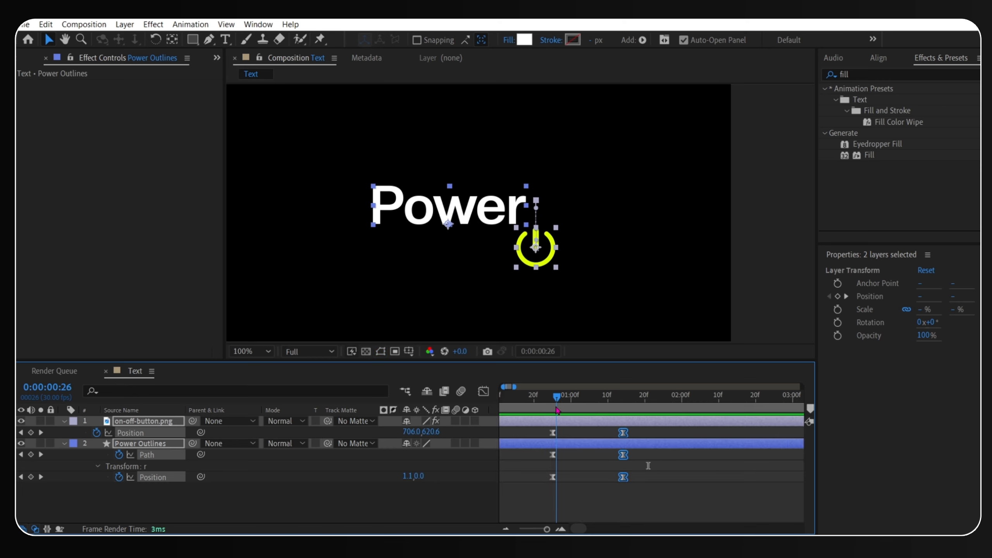
{"action": "key", "text": "space"}
{"action": "left_click", "coordinate": [546, 409]}
{"action": "key", "text": "space"}
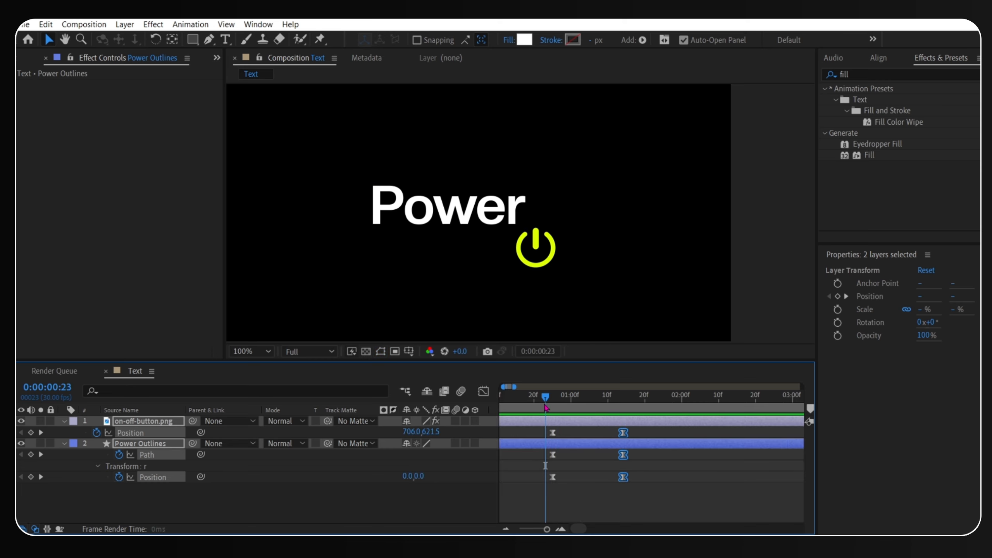
{"action": "left_click_drag", "start_coordinate": [603, 404], "coordinate": [549, 401]}
{"action": "key", "text": "space"}
{"action": "key", "text": "space"}
At 0:00:01:14, raise only the power icon to Position 706, 521.5, clear of the tail.
{"action": "scroll", "coordinate": [598, 421], "scroll_direction": "up", "scroll_amount": 4}
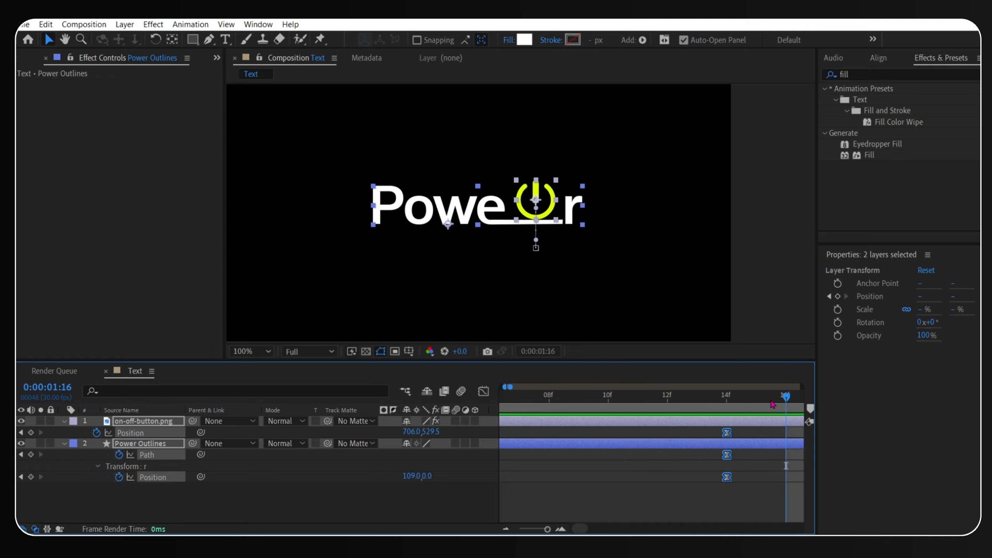
{"action": "left_click", "coordinate": [729, 405]}
{"action": "left_click_drag", "start_coordinate": [542, 193], "coordinate": [543, 190]}
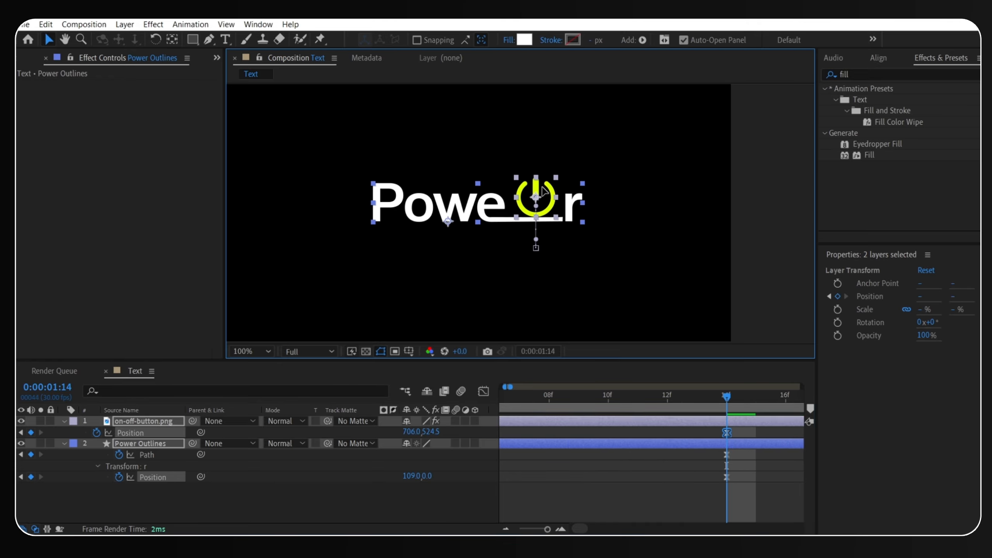
{"action": "key", "text": "ctrl+z"}
{"action": "left_click", "coordinate": [547, 197]}
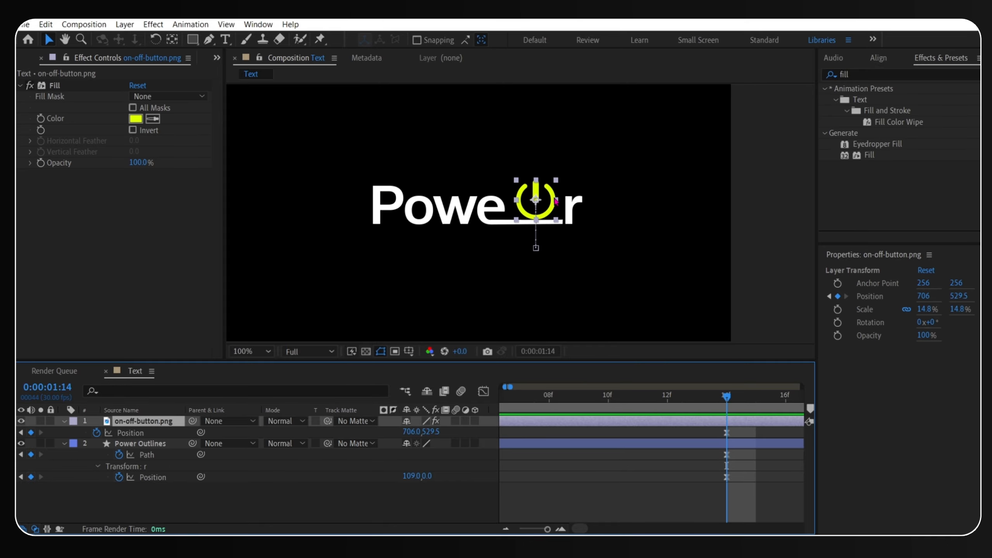
{"action": "left_click_drag", "start_coordinate": [546, 198], "coordinate": [549, 195]}
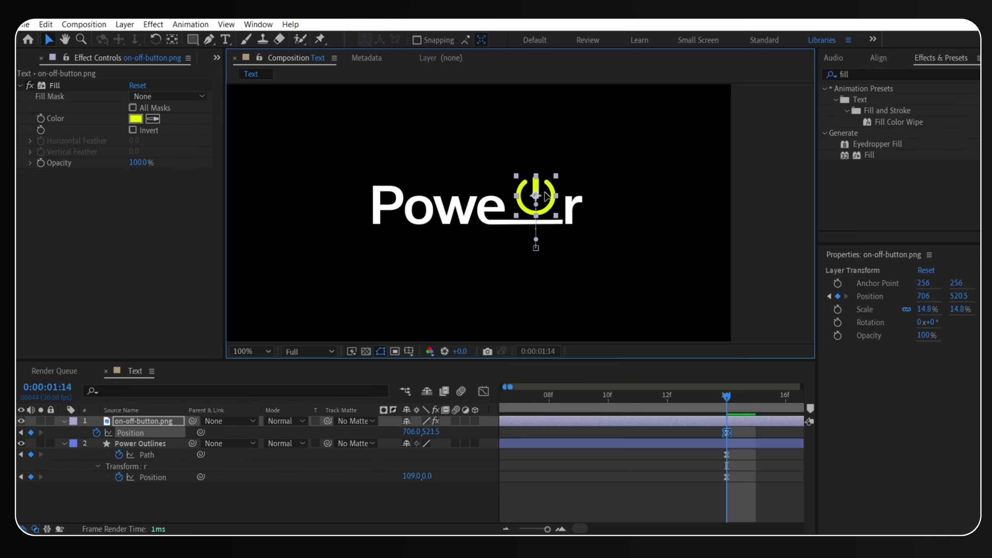
{"action": "left_click", "coordinate": [633, 491]}
Play back the animation with the raised icon, starting just before the first keyframes.
{"action": "key", "text": "minus"}
{"action": "key", "text": "minus"}
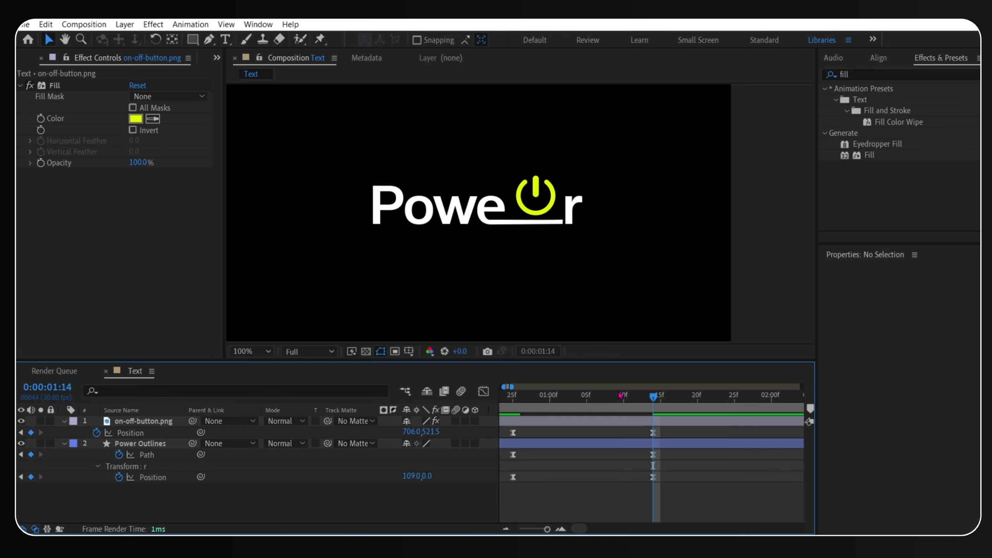
{"action": "left_click_drag", "start_coordinate": [620, 396], "coordinate": [520, 398]}
{"action": "key", "text": "space"}
{"action": "key", "text": "space"}
{"action": "scroll", "coordinate": [633, 427], "scroll_direction": "down", "scroll_amount": 1}
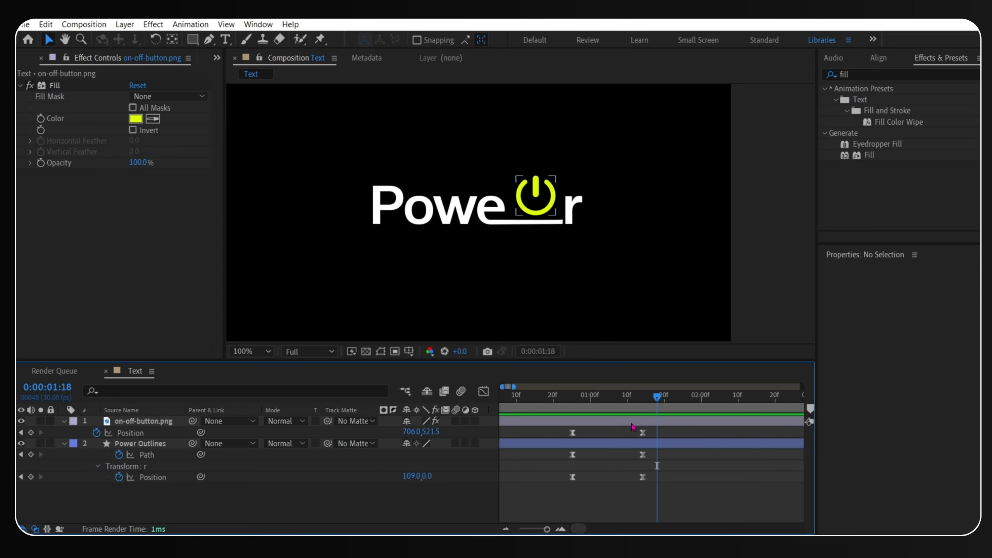
{"action": "left_click_drag", "start_coordinate": [617, 402], "coordinate": [568, 403]}
{"action": "key", "text": "space"}
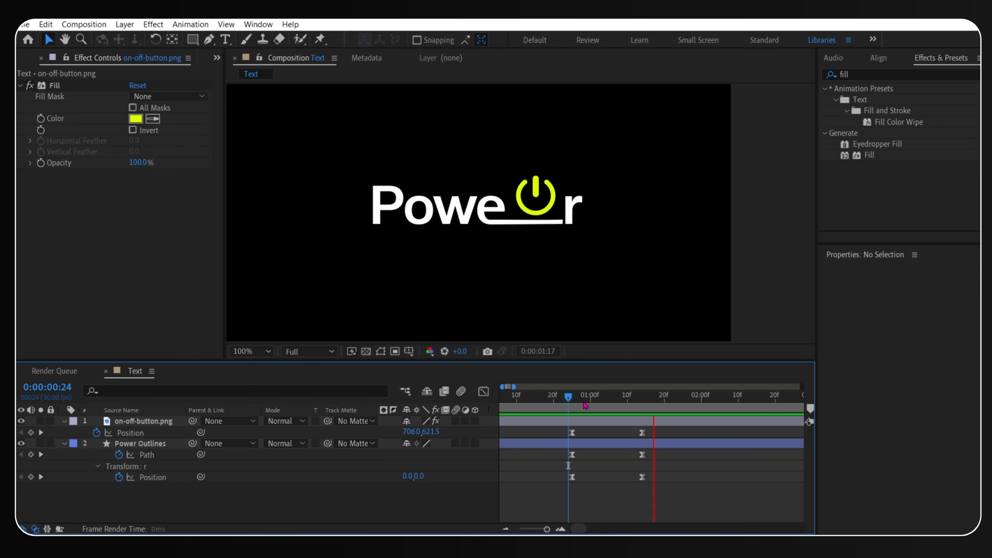
At 0:00:01:15, draw a rectangle shape about 271 by 119 px over the power icon, with its lower edge along the tail.
{"action": "left_click", "coordinate": [687, 403]}
{"action": "left_click_drag", "start_coordinate": [687, 406], "coordinate": [647, 406]}
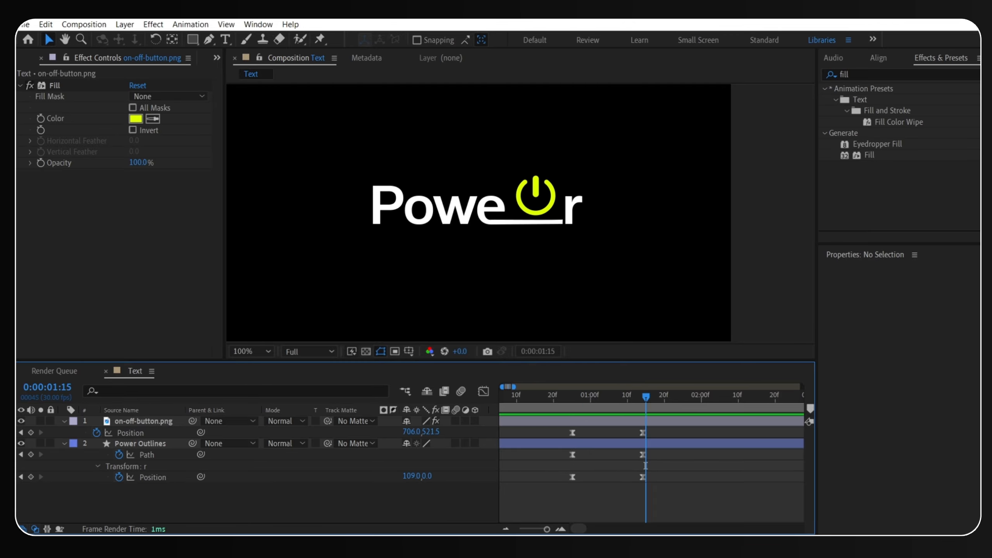
{"action": "key", "text": "q"}
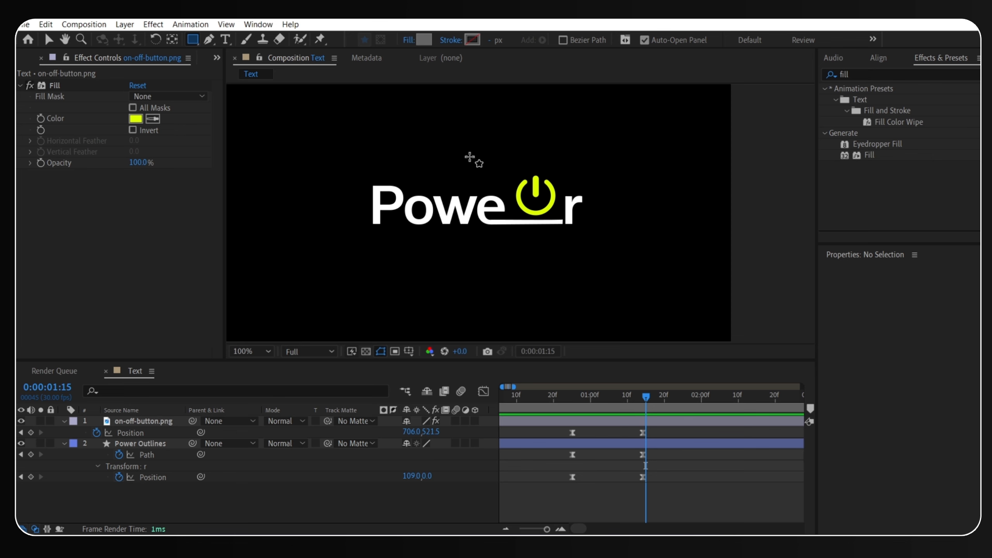
{"action": "mouse_move", "coordinate": [470, 157]}
{"action": "left_mouse_down"}
{"action": "mouse_move", "coordinate": [504, 198]}
{"action": "mouse_move", "coordinate": [611, 219]}
{"action": "left_mouse_up"}
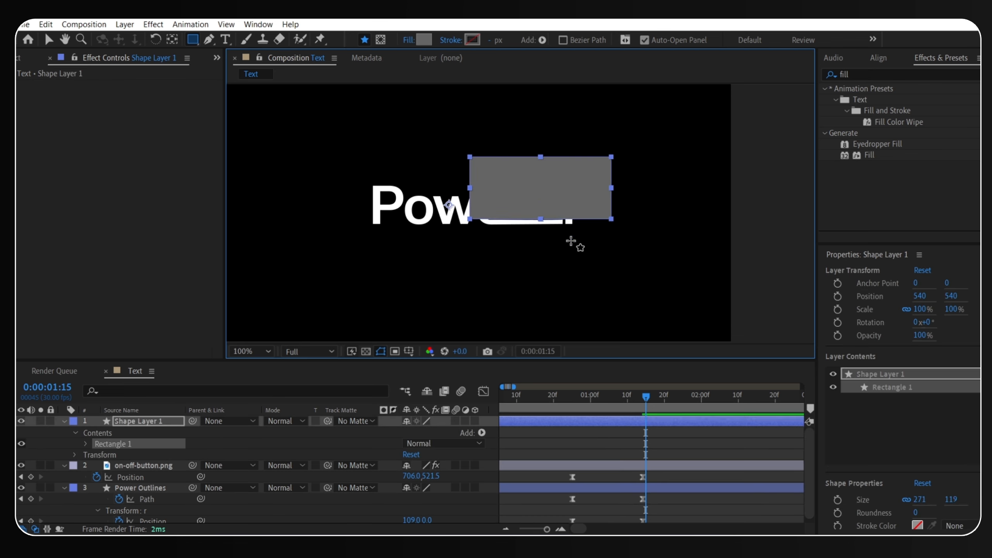
Set the rectangle shape layer as the power icon's track matte and play back the masked rise.
{"action": "left_click", "coordinate": [143, 476]}
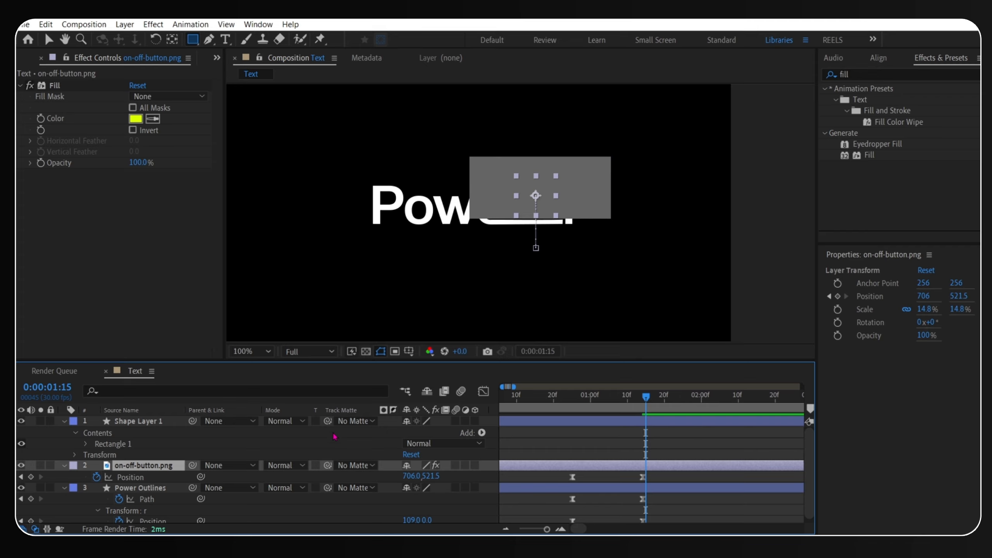
{"action": "left_click_drag", "start_coordinate": [248, 467], "coordinate": [123, 424]}
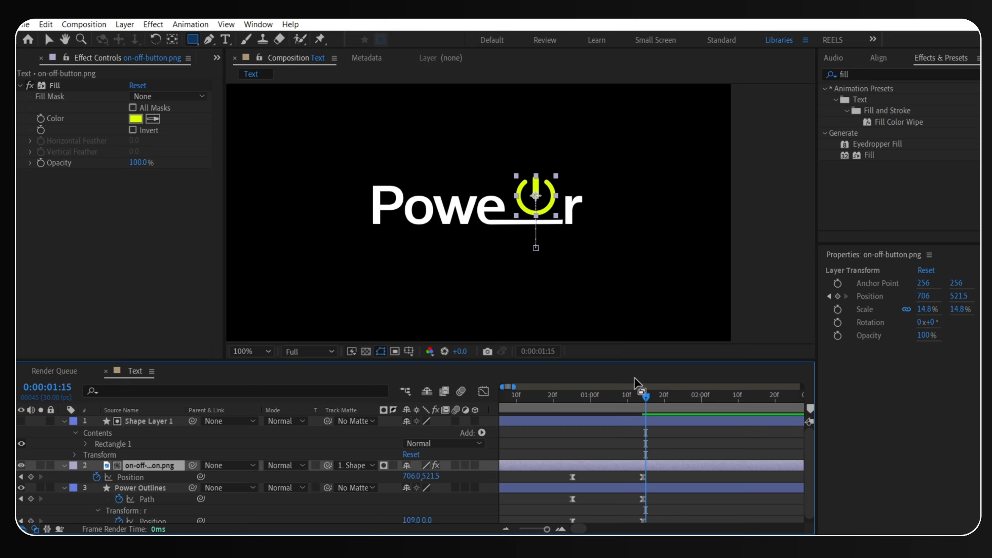
{"action": "key", "text": "space"}
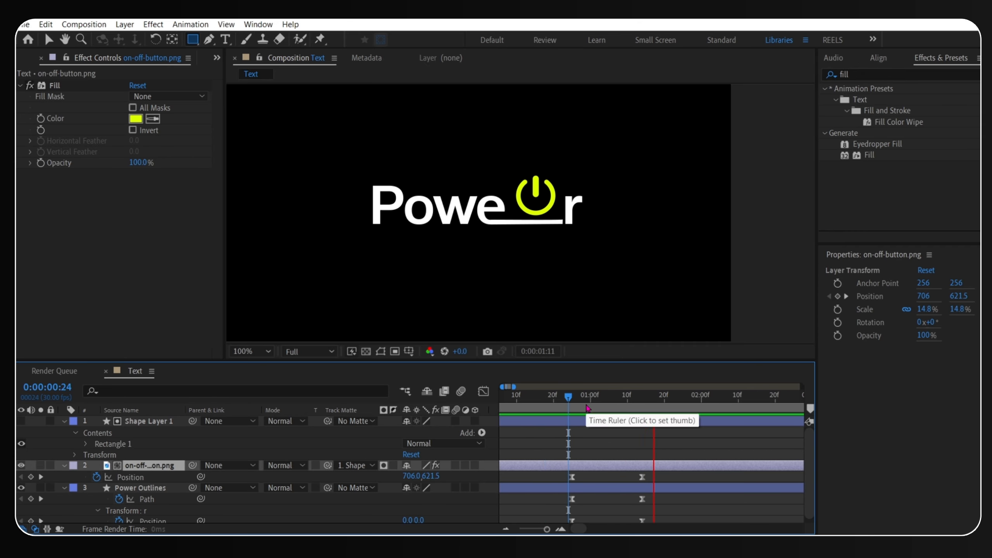
{"action": "left_click", "coordinate": [624, 406]}
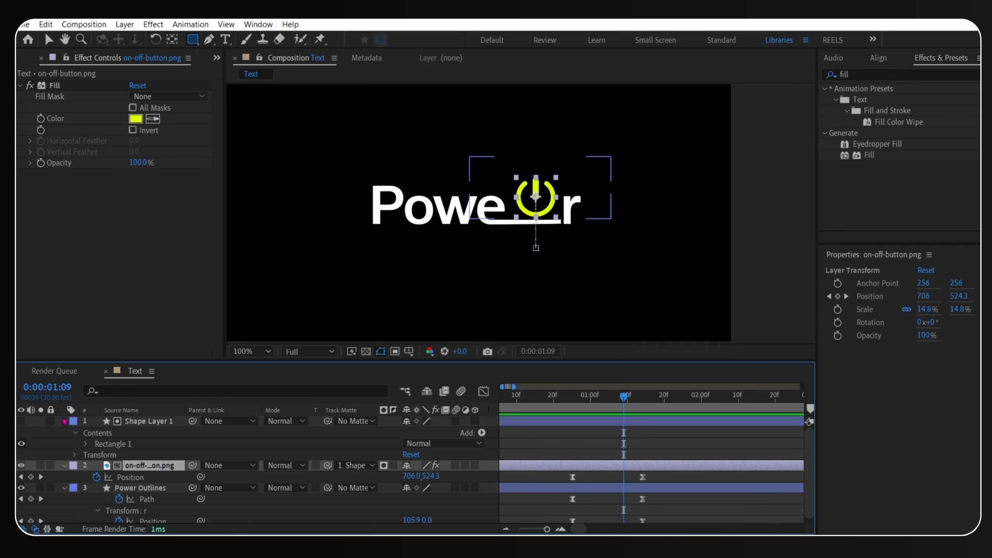
Collapse the three layers, enable motion blur on all of them, and preview the animation.
{"action": "left_click", "coordinate": [63, 421]}
{"action": "left_click", "coordinate": [64, 432]}
{"action": "left_click", "coordinate": [64, 443]}
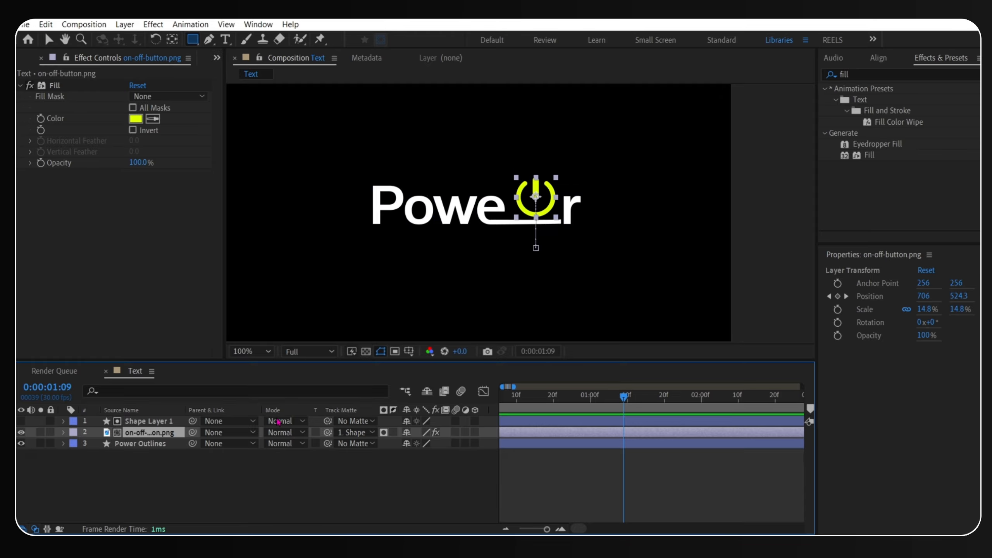
{"action": "left_click_drag", "start_coordinate": [453, 417], "coordinate": [457, 443]}
{"action": "key", "text": "space"}
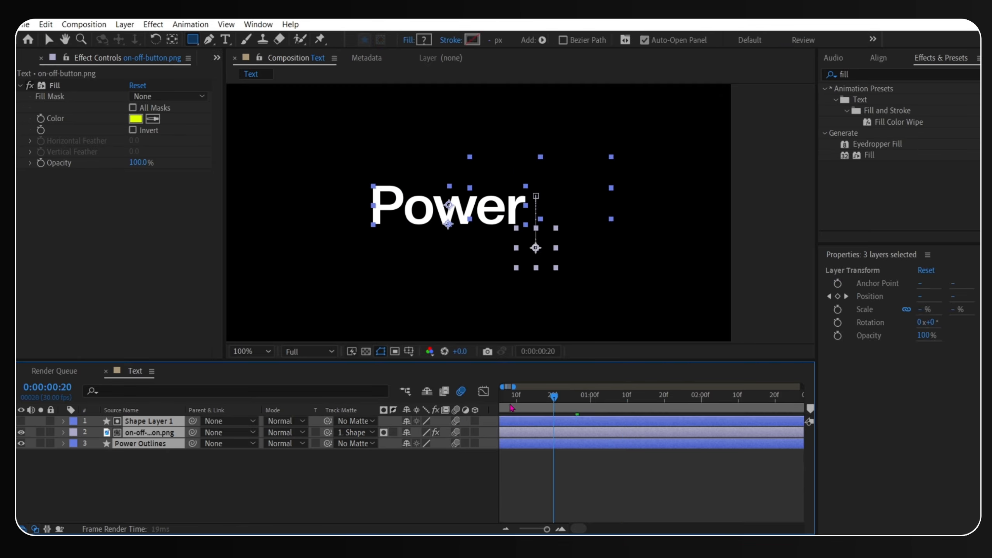
{"action": "key", "text": "space"}
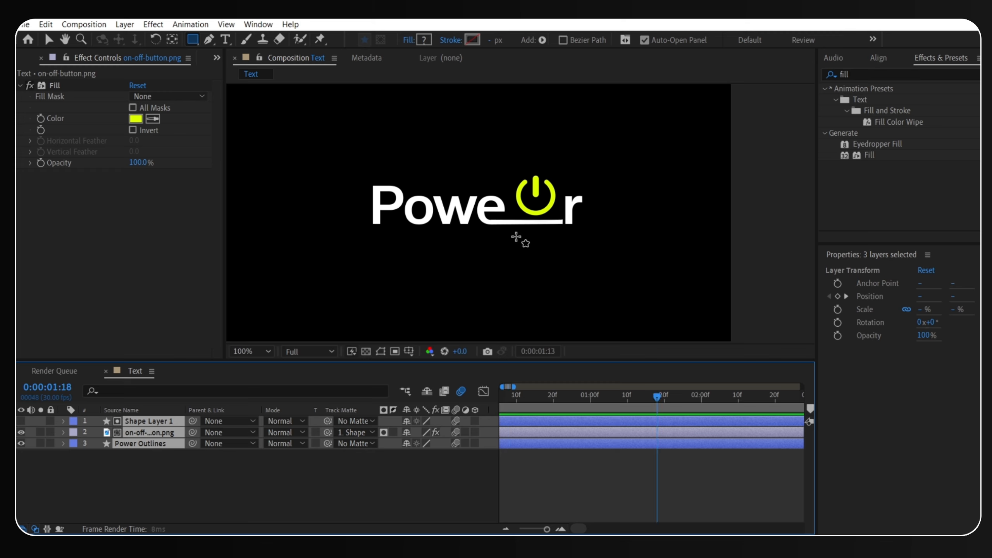
Play back the motion-blurred animation with the whole composition in view, starting from about 0:00:00:09.
{"action": "scroll", "coordinate": [516, 237], "scroll_direction": "down", "scroll_amount": 4}
{"action": "scroll", "coordinate": [516, 236], "scroll_direction": "up", "scroll_amount": 2}
{"action": "left_click_drag", "start_coordinate": [591, 392], "coordinate": [513, 412]}
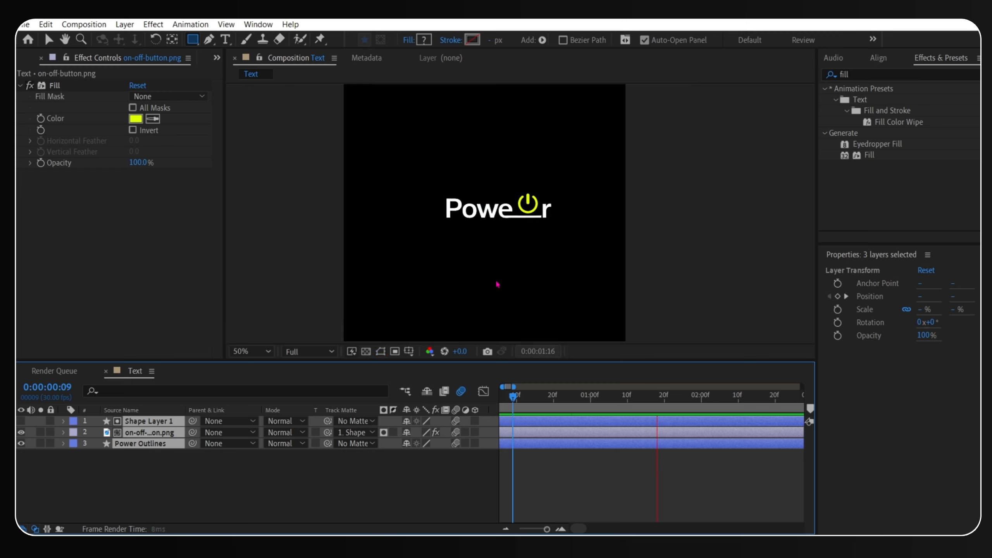
{"action": "key", "text": "space"}
{"action": "left_click_drag", "start_coordinate": [630, 401], "coordinate": [619, 417]}
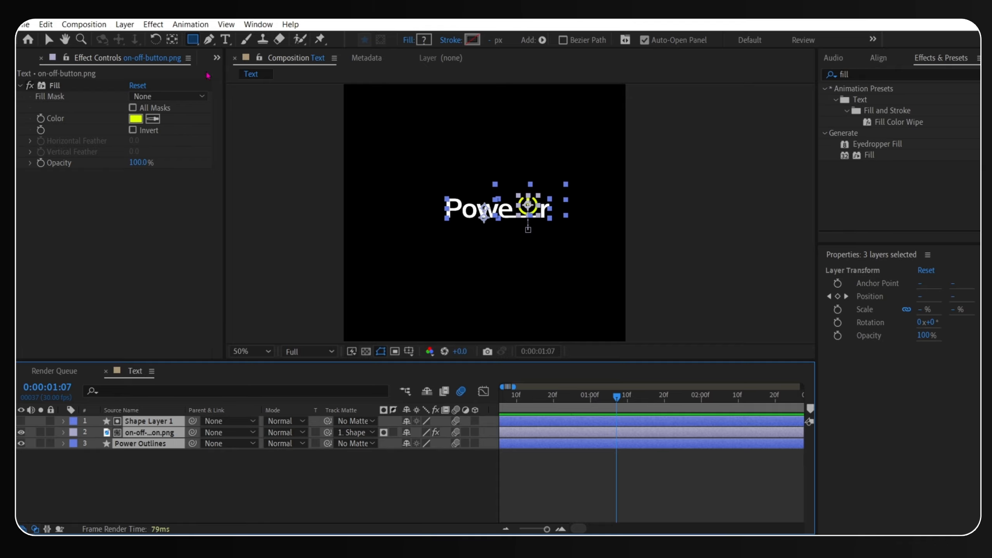
Return to the Selection tool, deselect all layers and add a null object to the composition.
{"action": "left_click", "coordinate": [49, 39]}
{"action": "left_click", "coordinate": [565, 472]}
{"action": "scroll", "coordinate": [551, 232], "scroll_direction": "down", "scroll_amount": 2}
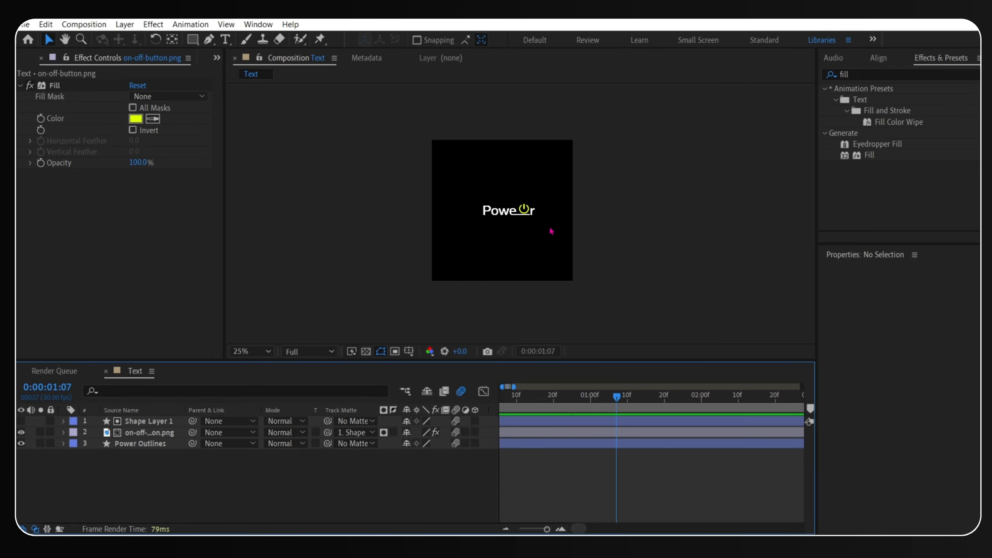
{"action": "scroll", "coordinate": [535, 223], "scroll_direction": "up", "scroll_amount": 2}
{"action": "scroll", "coordinate": [532, 215], "scroll_direction": "down", "scroll_amount": 2}
{"action": "scroll", "coordinate": [494, 230], "scroll_direction": "up", "scroll_amount": 2}
{"action": "scroll", "coordinate": [492, 226], "scroll_direction": "down", "scroll_amount": 2}
{"action": "right_click", "coordinate": [282, 330]}
{"action": "mouse_move", "coordinate": [320, 344]}
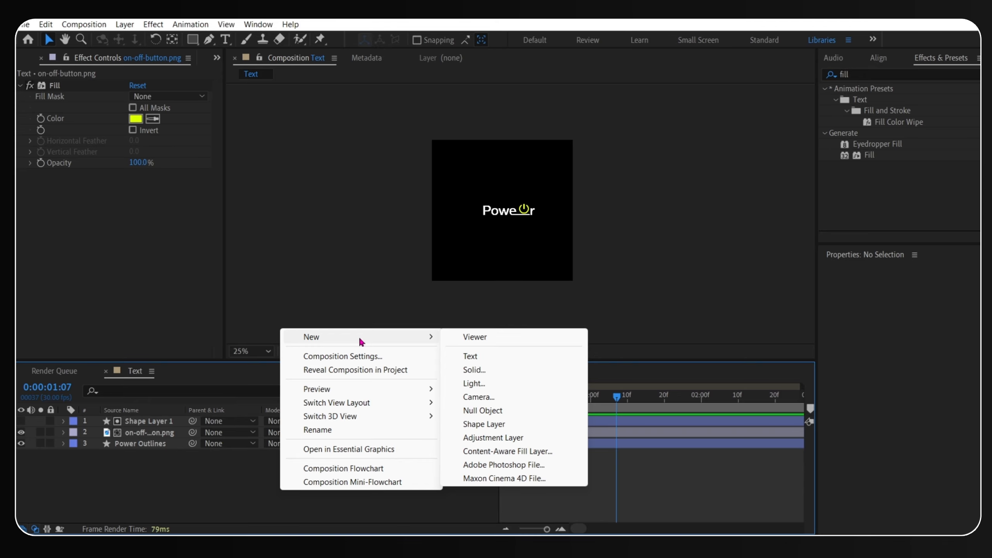
{"action": "left_click", "coordinate": [480, 410]}
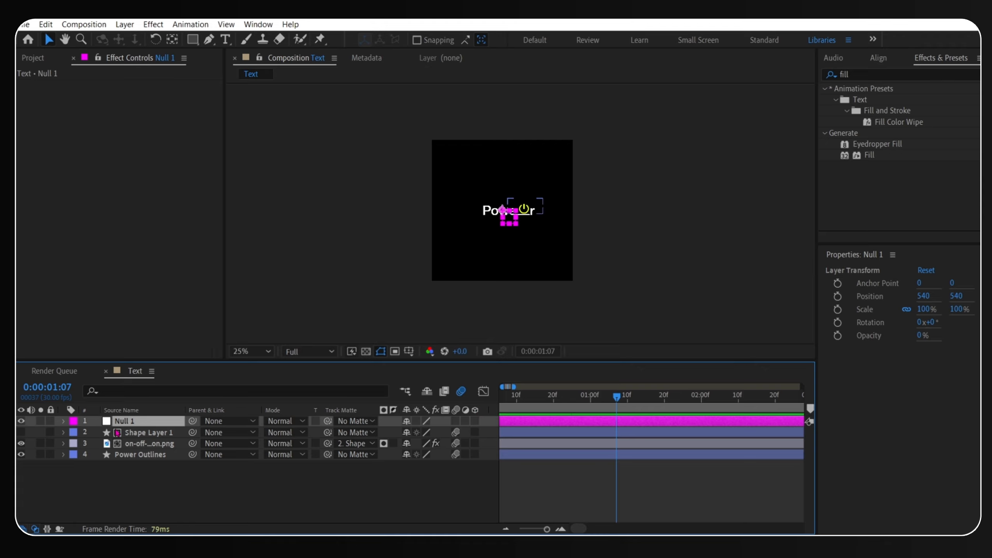
Parent the rectangle matte, power icon and Power Outlines layers to the null object.
{"action": "left_click", "coordinate": [134, 432]}
{"action": "left_click", "coordinate": [152, 444], "text": "ctrl"}
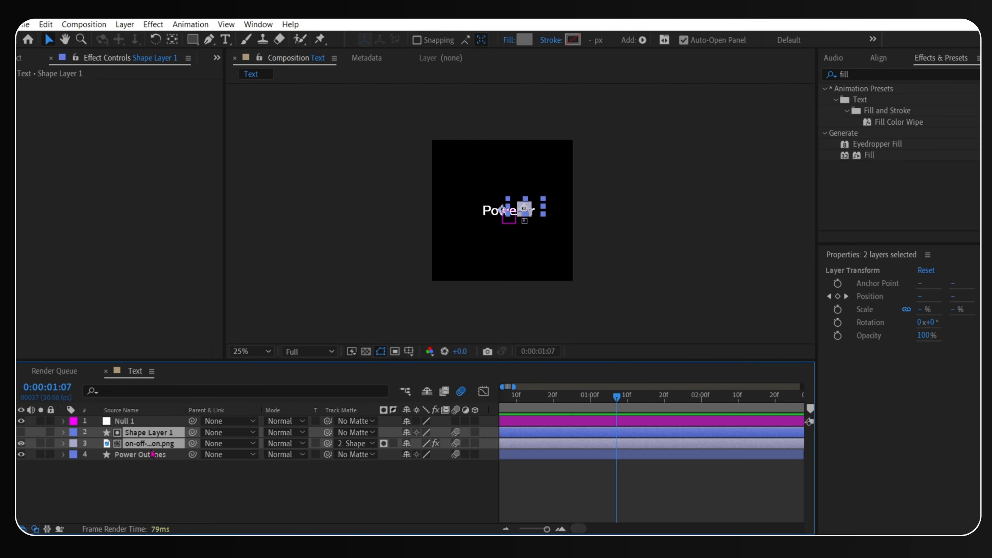
{"action": "left_click", "coordinate": [137, 455], "text": "ctrl"}
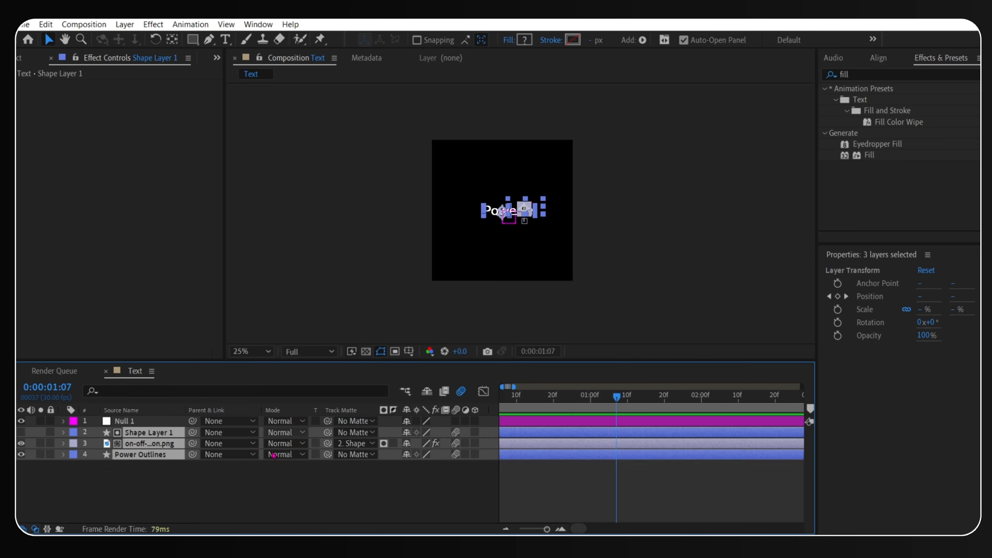
{"action": "left_click_drag", "start_coordinate": [193, 455], "coordinate": [135, 424]}
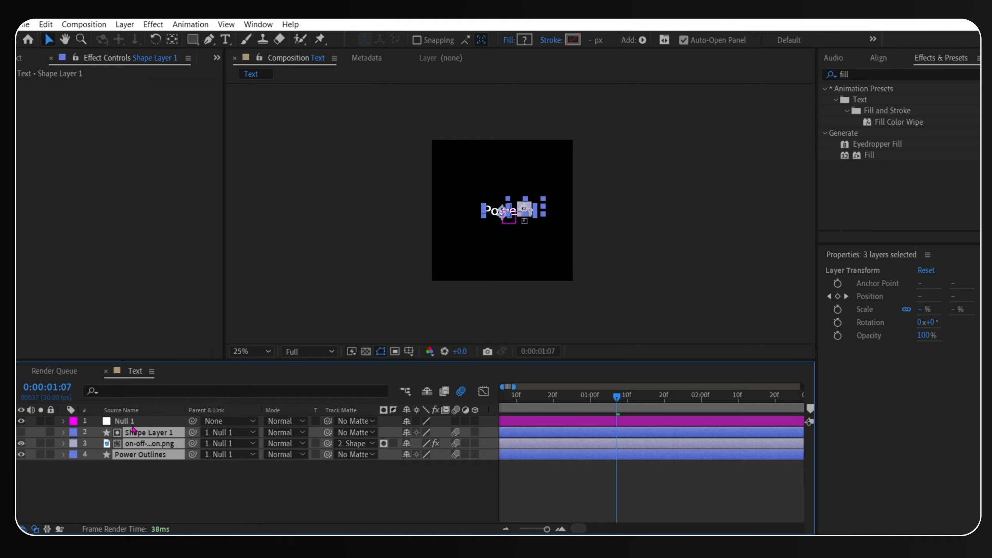
Add a Position keyframe at 540, 540 on the null object and show its keyframed property.
{"action": "left_click", "coordinate": [156, 422]}
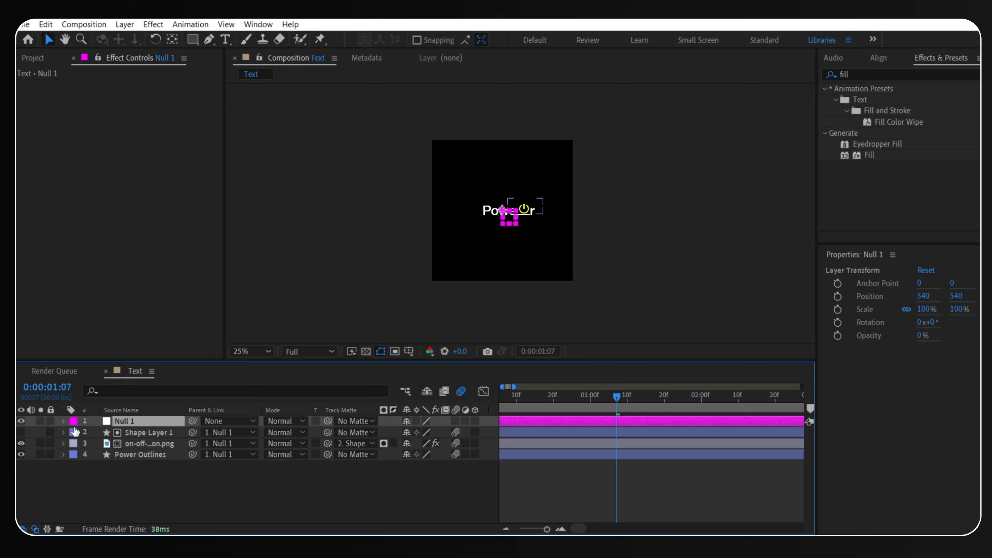
{"action": "key", "text": "p"}
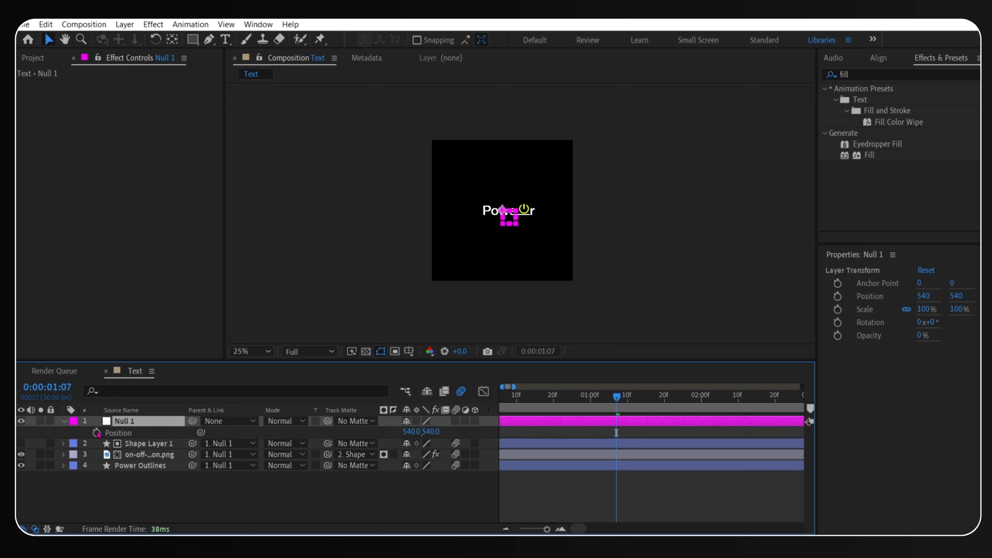
{"action": "left_click", "coordinate": [96, 432]}
{"action": "key", "text": "p"}
{"action": "key", "text": "p"}
{"action": "key", "text": "p"}
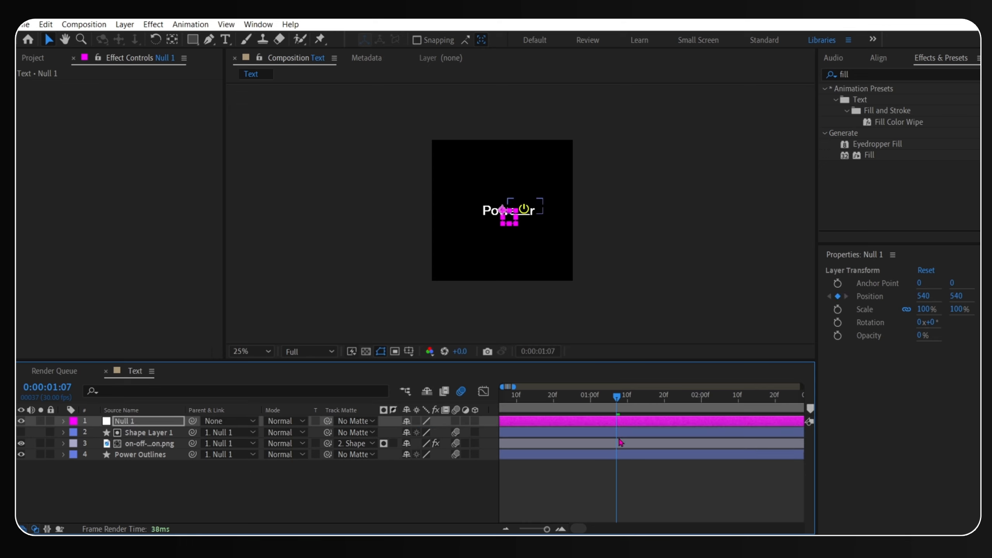
{"action": "key", "text": "p"}
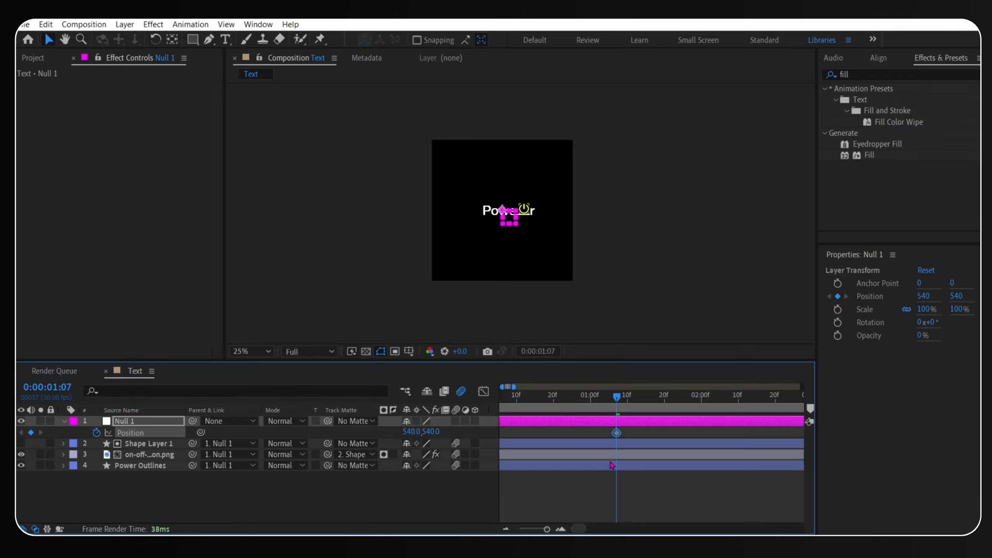
Reveal the other layers' keyframes and move the null's Position keyframe to 0:00:00:25, aligned with their first keyframes.
{"action": "left_click", "coordinate": [609, 463]}
{"action": "left_click", "coordinate": [609, 454], "text": "shift"}
{"action": "left_click", "coordinate": [609, 446], "text": "shift"}
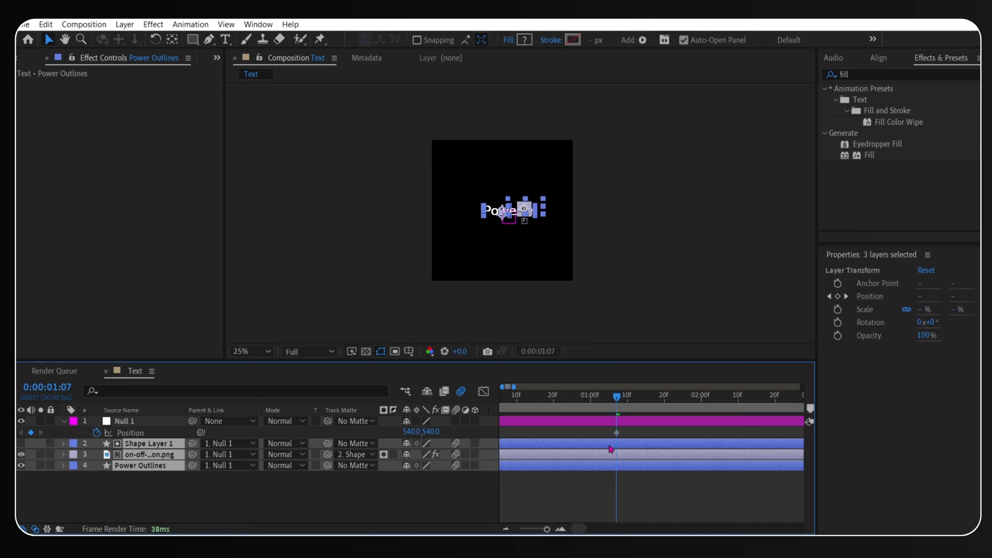
{"action": "key", "text": "u"}
{"action": "left_click_drag", "start_coordinate": [616, 434], "coordinate": [574, 438]}
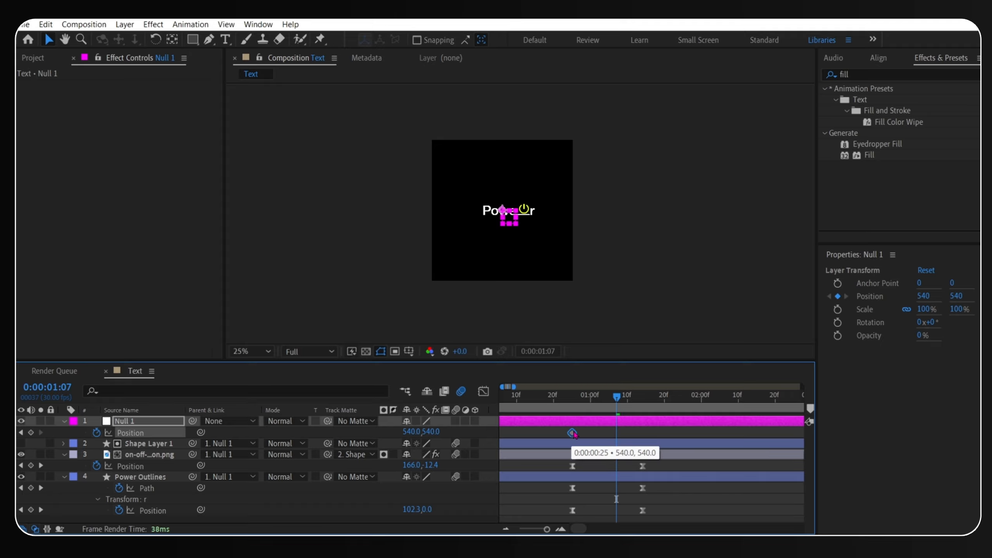
At 0:00:01:14, set the null's Position to 485, 540 and apply Easy Ease to both of its keyframes.
{"action": "left_click_drag", "start_coordinate": [591, 395], "coordinate": [639, 406]}
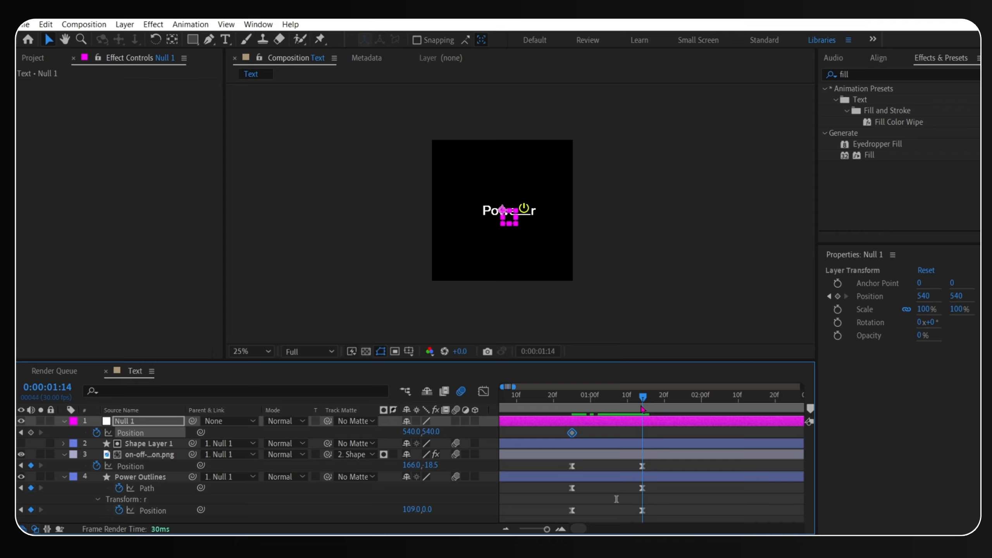
{"action": "left_click_drag", "start_coordinate": [412, 431], "coordinate": [378, 435]}
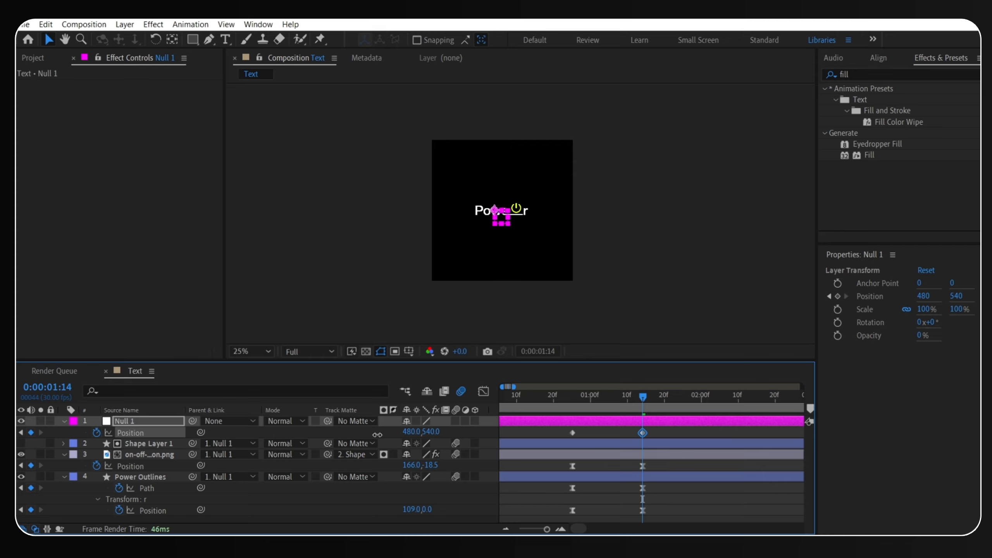
{"action": "left_click", "coordinate": [676, 433]}
{"action": "left_click", "coordinate": [573, 432]}
{"action": "right_click", "coordinate": [572, 432]}
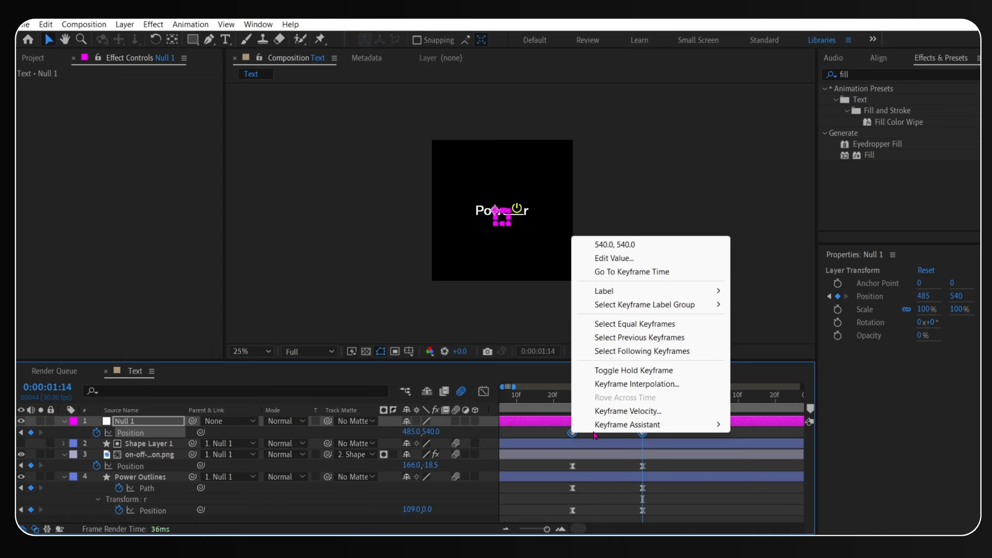
{"action": "mouse_move", "coordinate": [628, 424]}
{"action": "left_click", "coordinate": [761, 465]}
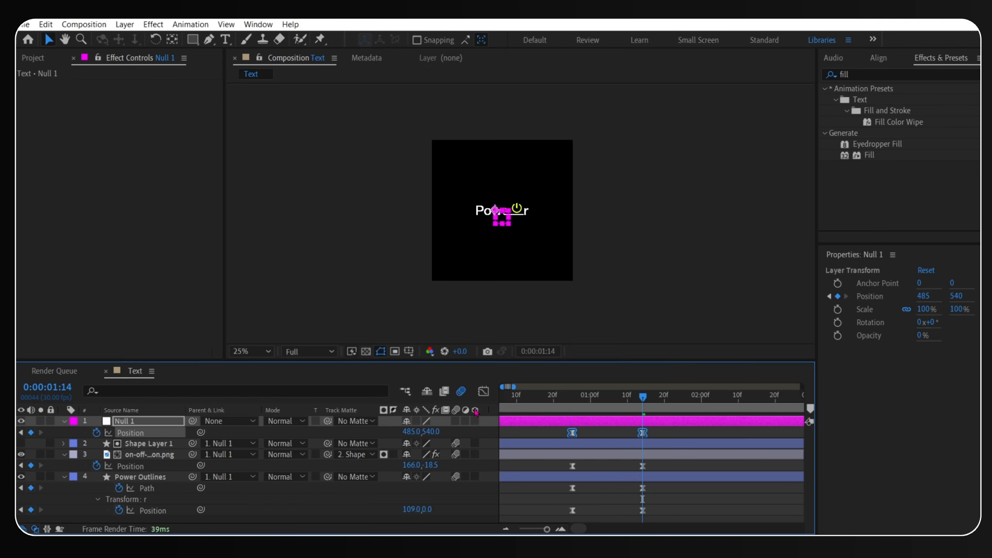
Reshape the null's speed curve in the Graph Editor to peak early and slow gradually into 0:00:01:14, and play back the centred animation.
{"action": "left_click", "coordinate": [486, 392]}
{"action": "left_click_drag", "start_coordinate": [668, 467], "coordinate": [606, 497]}
{"action": "left_click", "coordinate": [573, 408]}
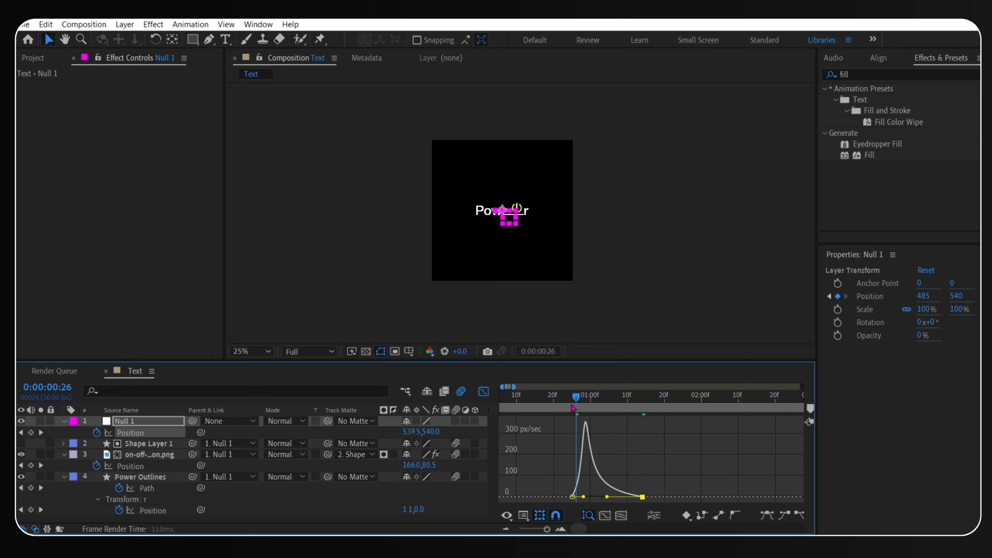
{"action": "key", "text": "space"}
{"action": "key", "text": "space"}
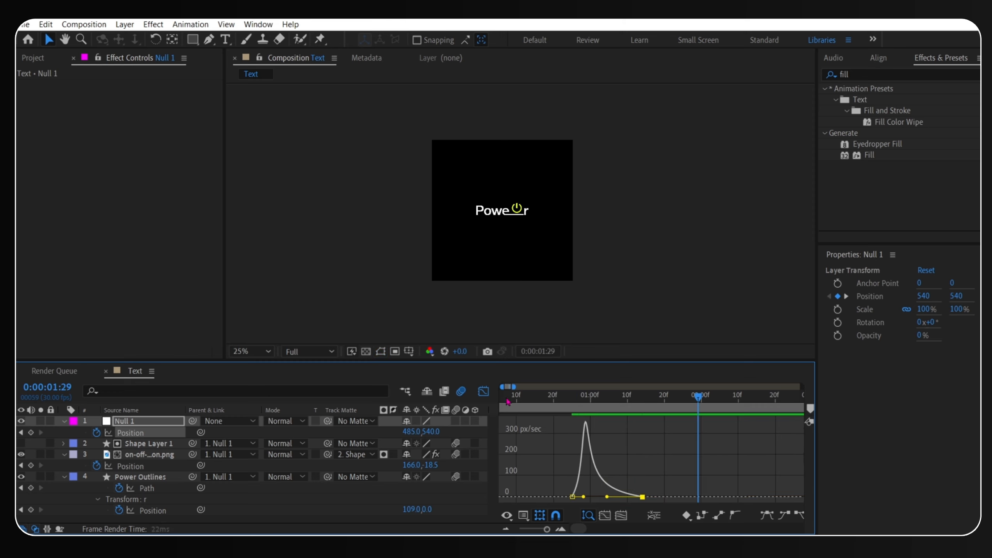
{"action": "left_click", "coordinate": [484, 391]}
{"action": "left_click", "coordinate": [573, 409]}
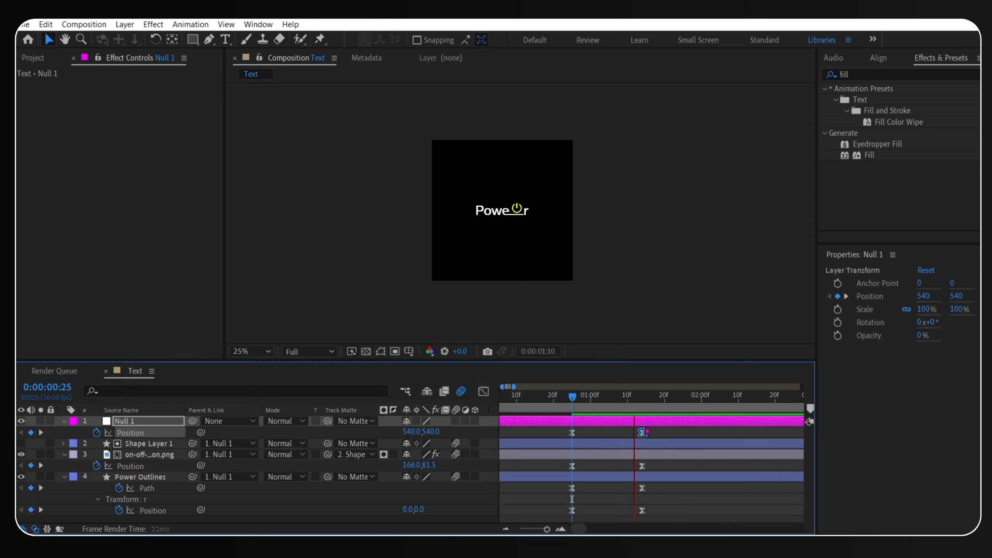